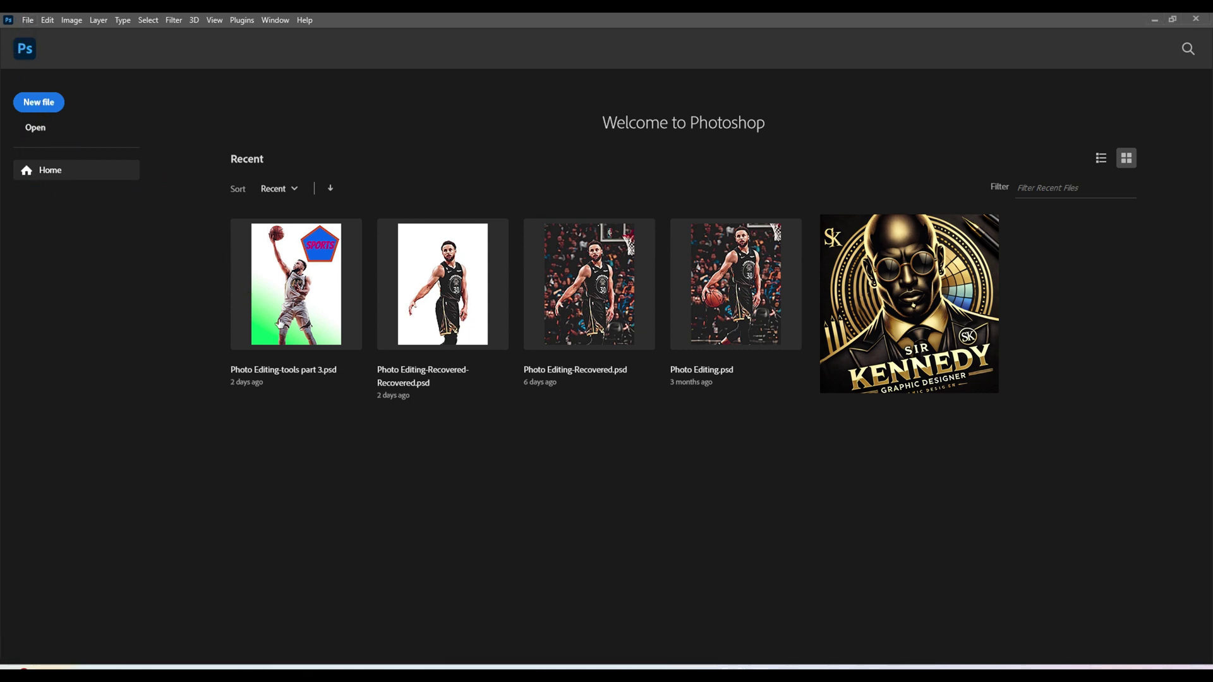
Open the recent Photo Editing-tools part 3.psd poster from the Home screen.
click(279, 331)
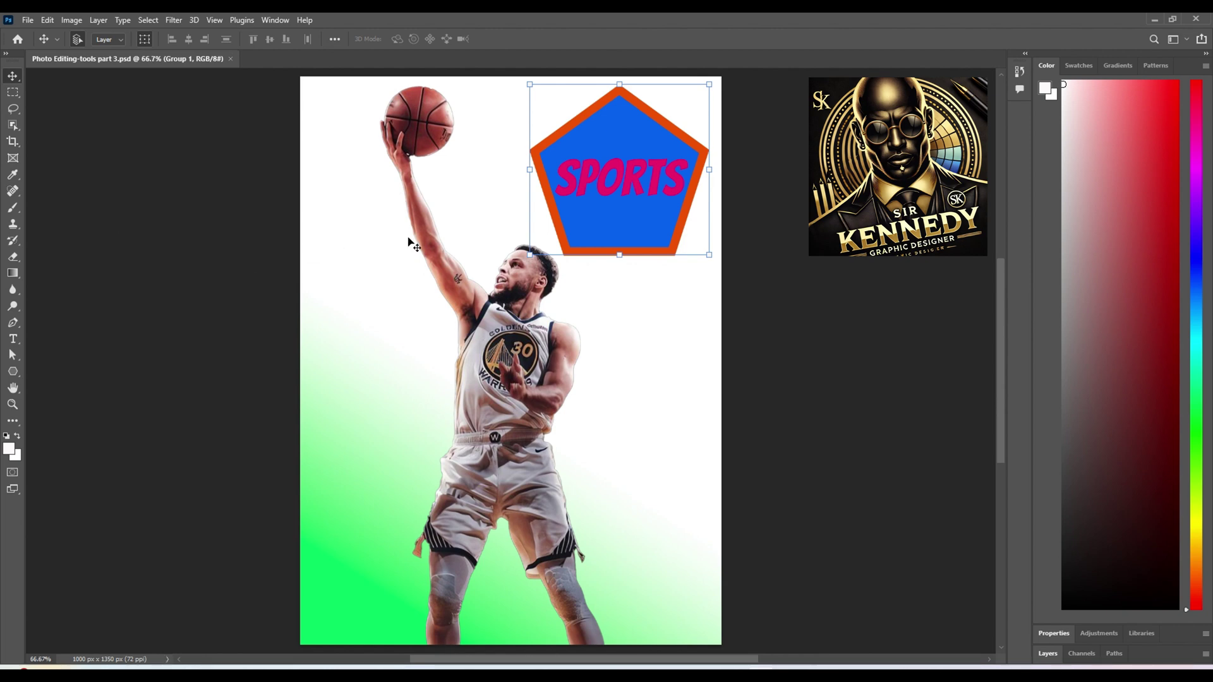
Hide Layer 5's green gradient and show the light cyan Rectangle 1 behind the player.
click(1049, 655)
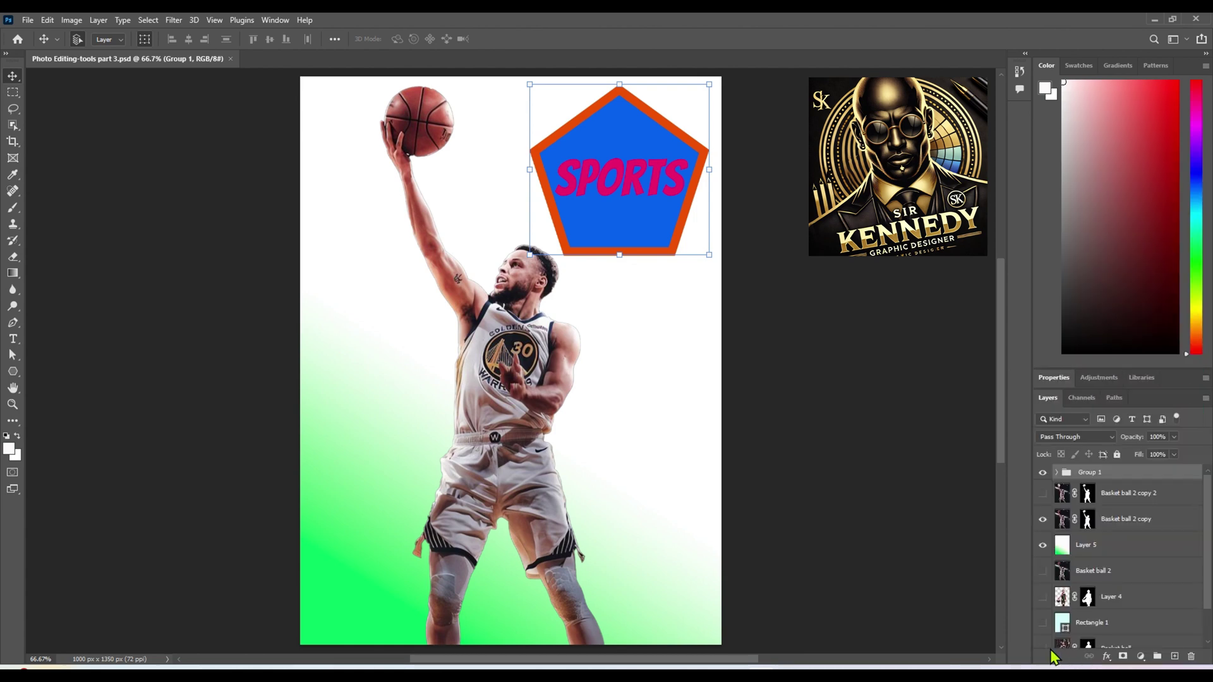
click(1043, 548)
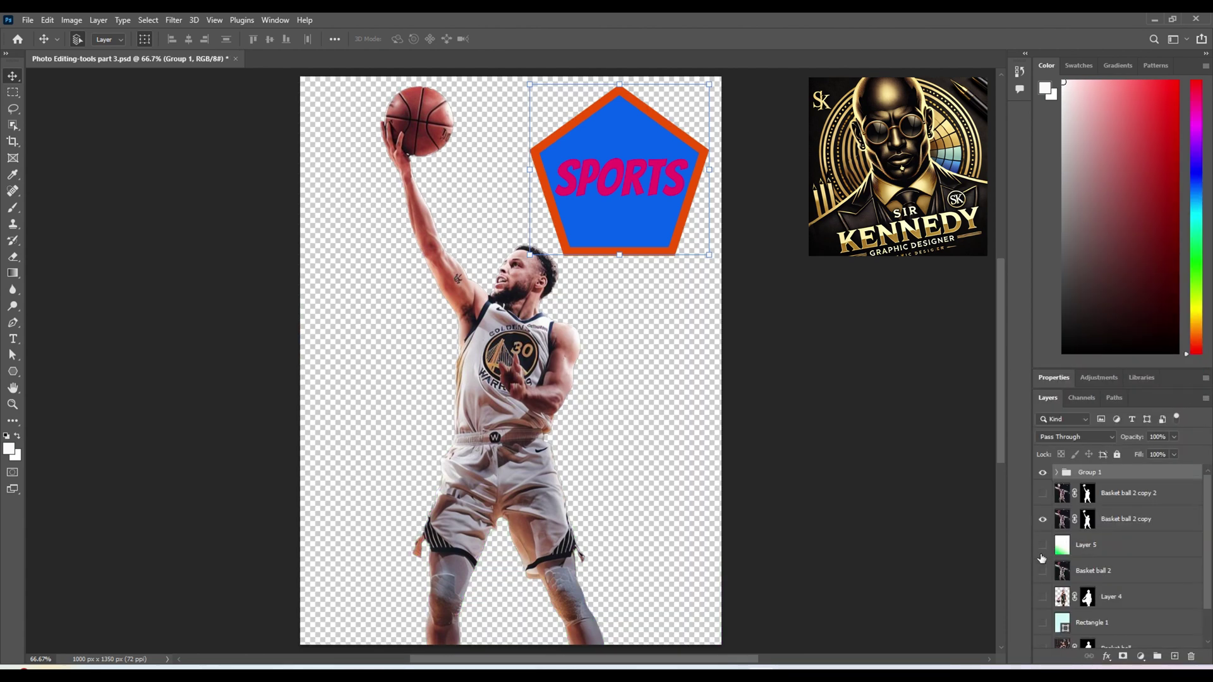
click(1043, 623)
scroll(1054, 610, down, 1)
scroll(1059, 604, up, 1)
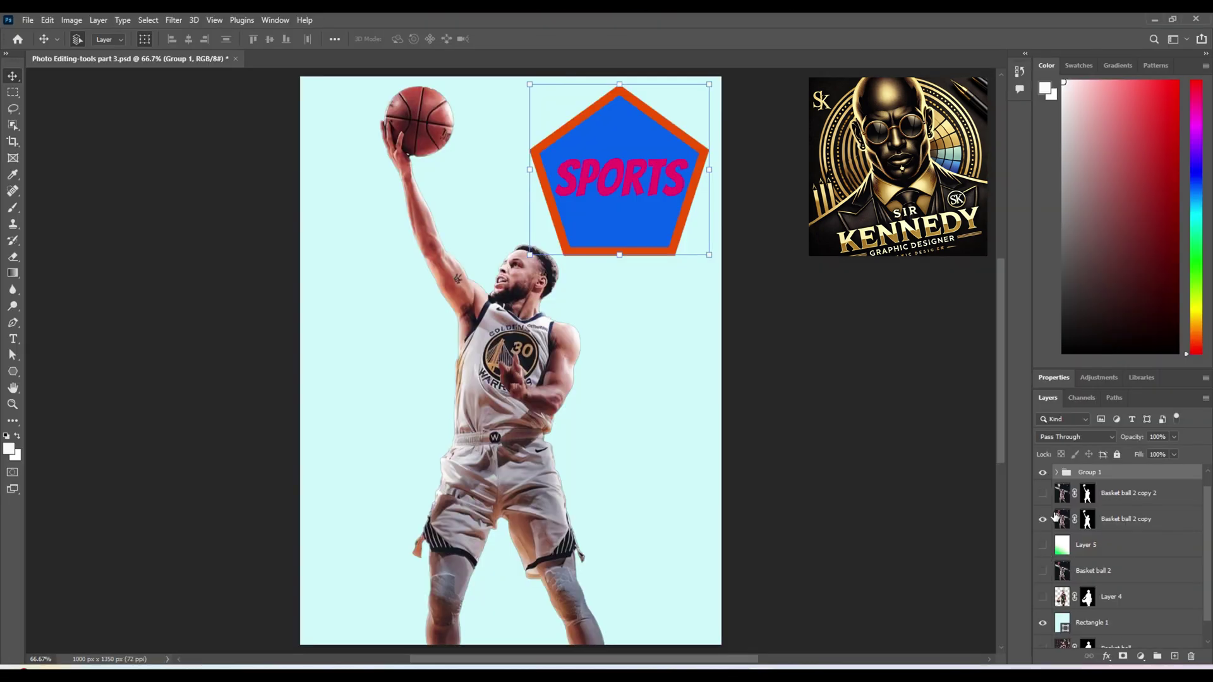
scroll(1050, 537, down, 2)
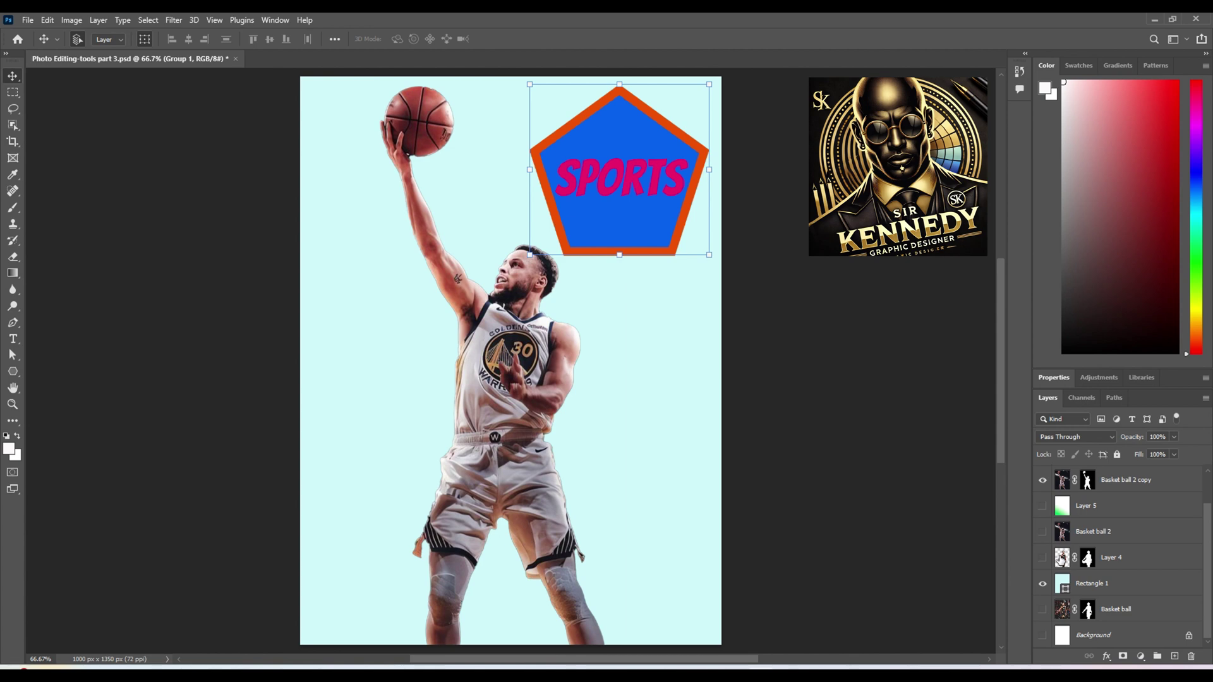
scroll(1092, 578, up, 2)
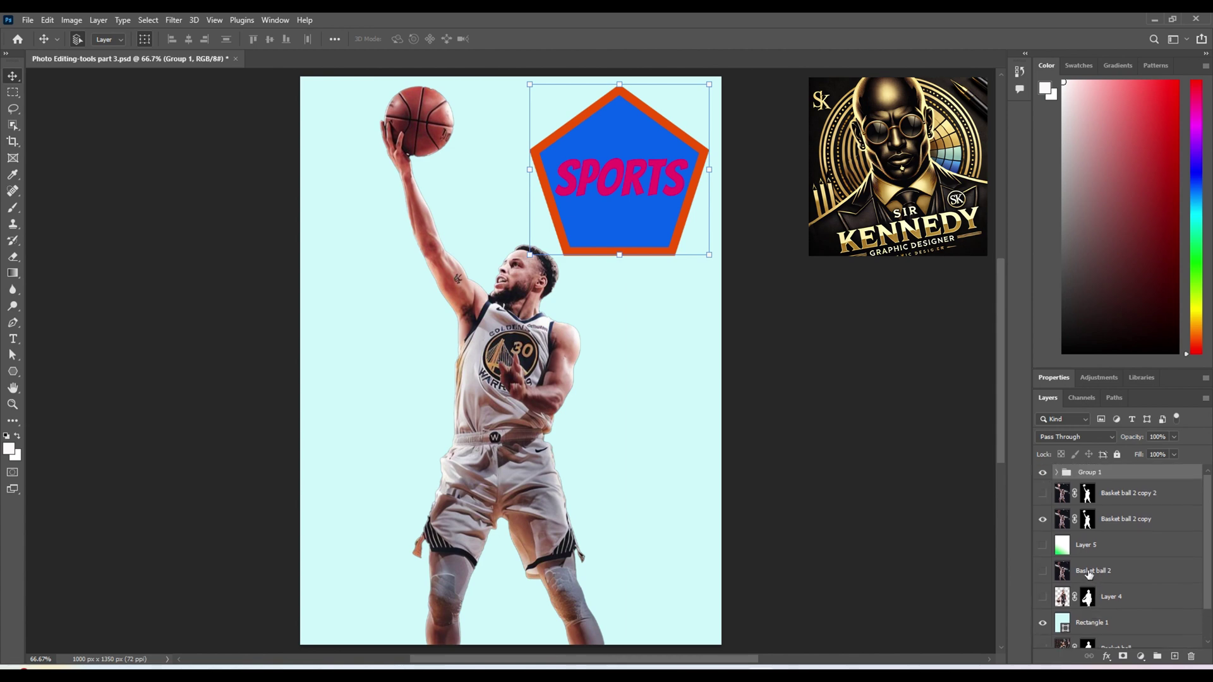
Hide Group 1 with the SPORTS pentagon and pick the Eraser tool.
click(1041, 477)
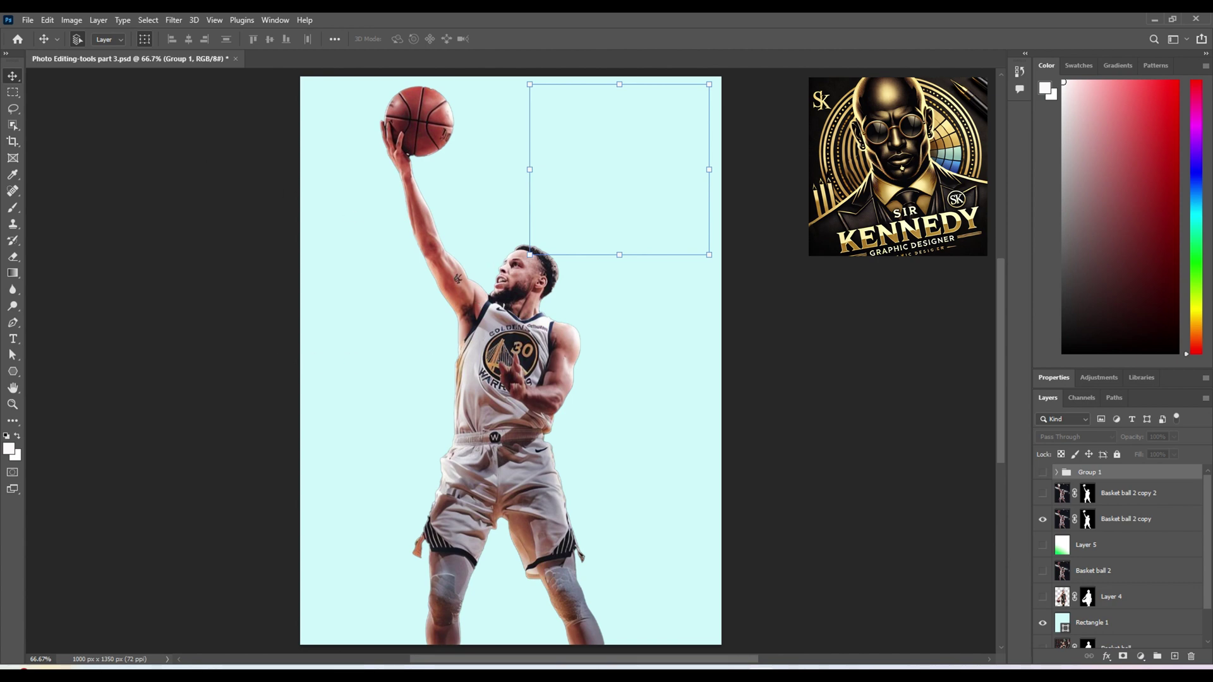
click(18, 259)
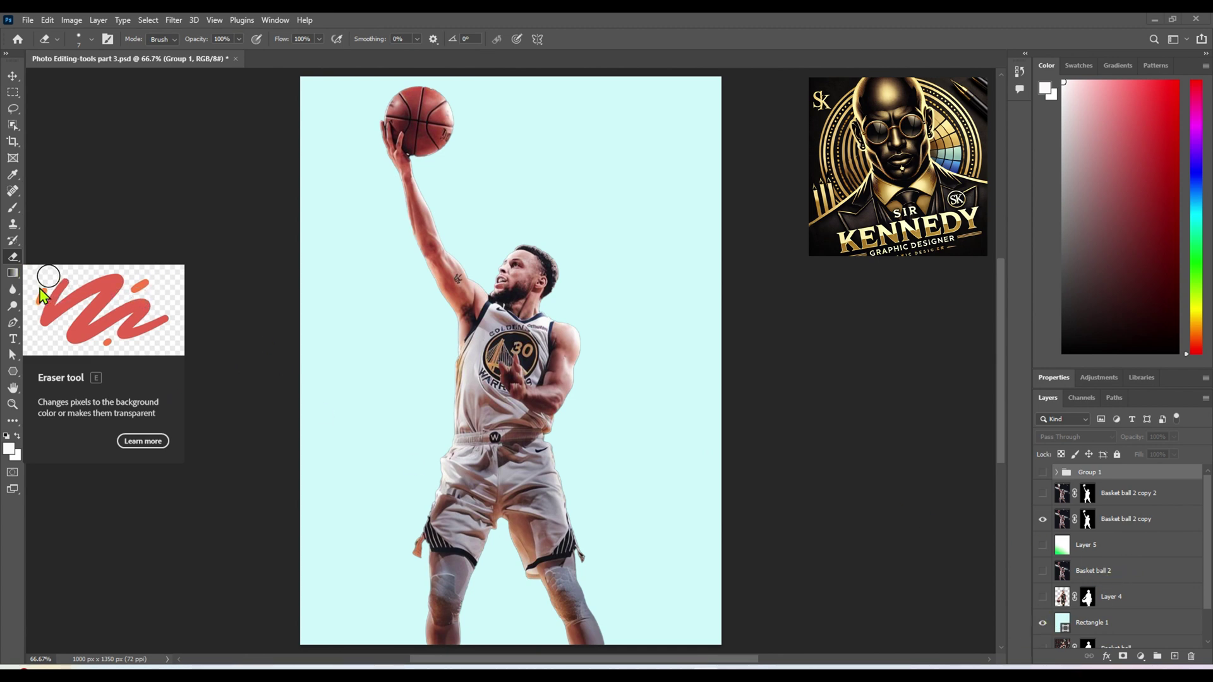
Hide Rectangle 1, select Basket ball 2 copy, and erase most of the ball with a 39 px eraser.
click(1043, 623)
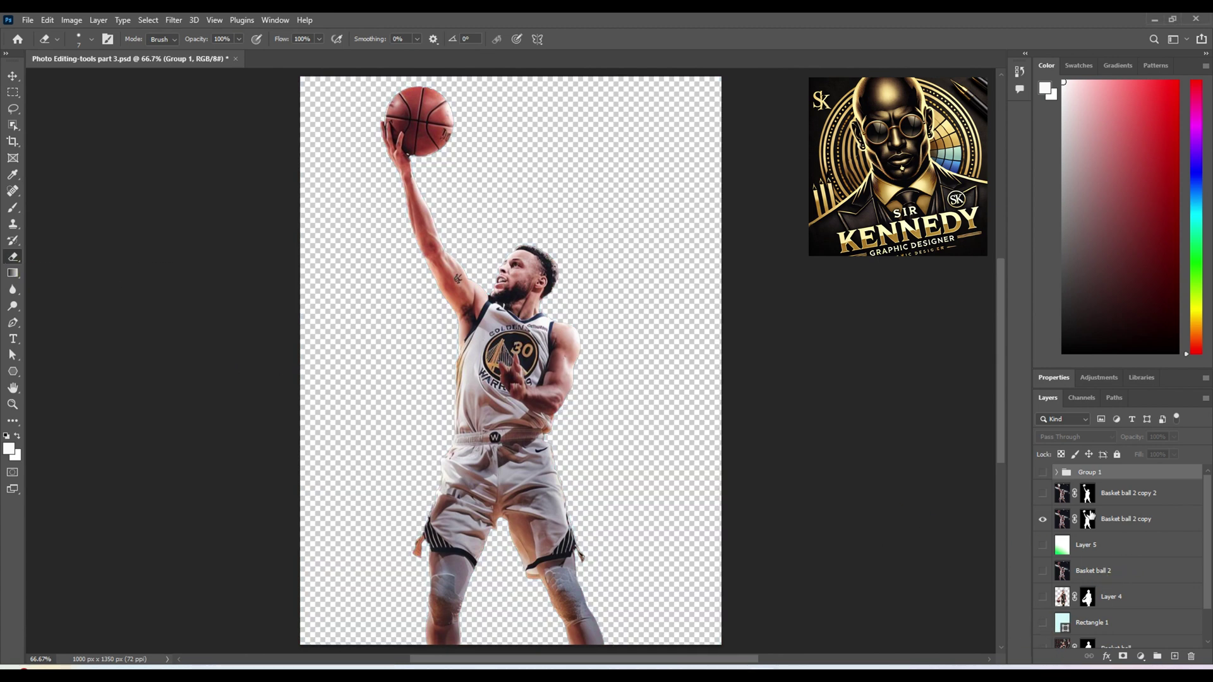
click(1110, 521)
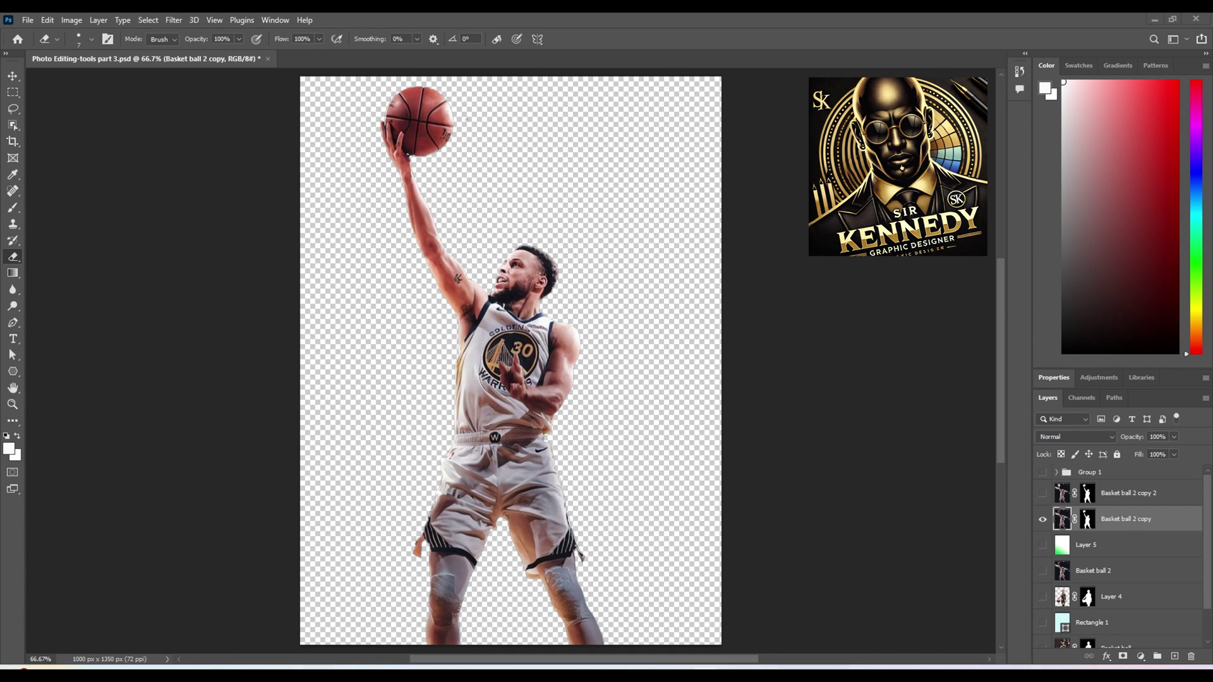
right_click(410, 115)
drag(488, 150, 496, 156)
key(Return)
mouse_move(436, 126)
mouse_down()
mouse_move(430, 104)
mouse_move(443, 136)
mouse_move(401, 96)
mouse_move(429, 136)
mouse_move(395, 123)
mouse_move(398, 108)
mouse_up()
Shrink the eraser to 12 px and clean the ball's edge near the hand.
right_click(403, 115)
drag(482, 149, 470, 149)
key(Return)
drag(387, 116, 406, 126)
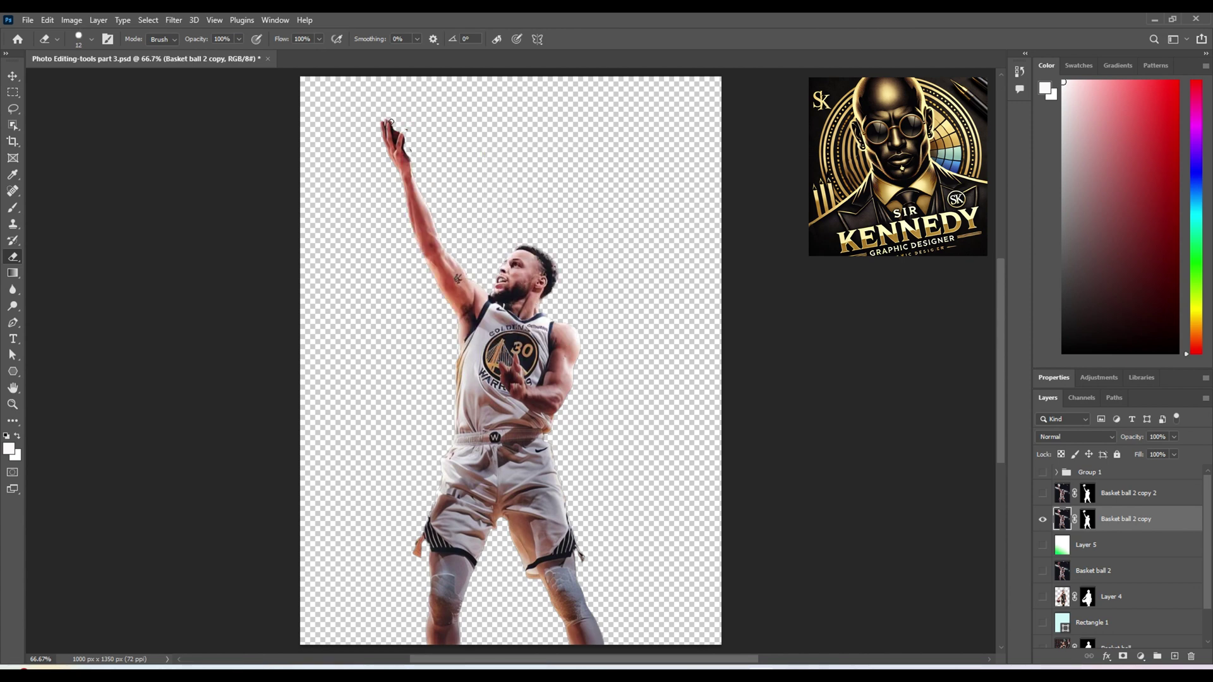
Zoom in on the raised arm and erase dark pixels between the fingers at 1–17 px sizes.
key(ctrl+plus)
scroll(373, 176, up, 3)
key(ctrl+plus)
drag(159, 147, 157, 120)
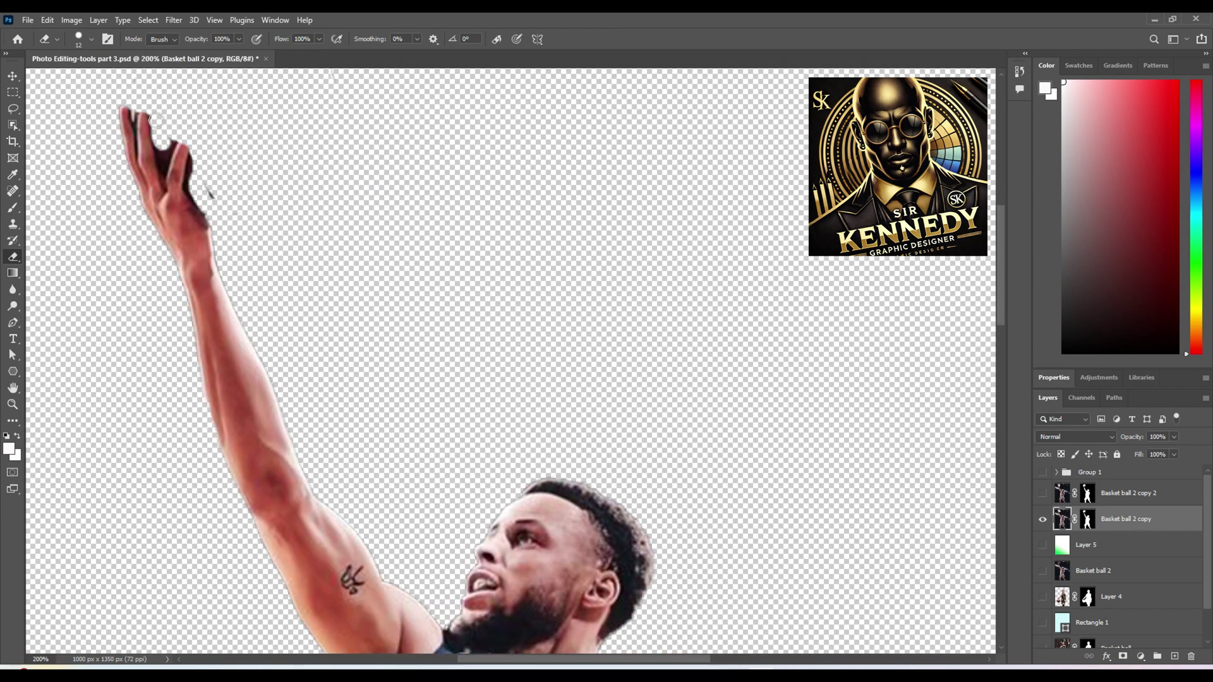
right_click(166, 123)
mouse_move(240, 161)
mouse_down()
mouse_move(178, 148)
mouse_move(247, 183)
mouse_up()
key(Return)
right_click(172, 150)
key(Return)
right_click(165, 135)
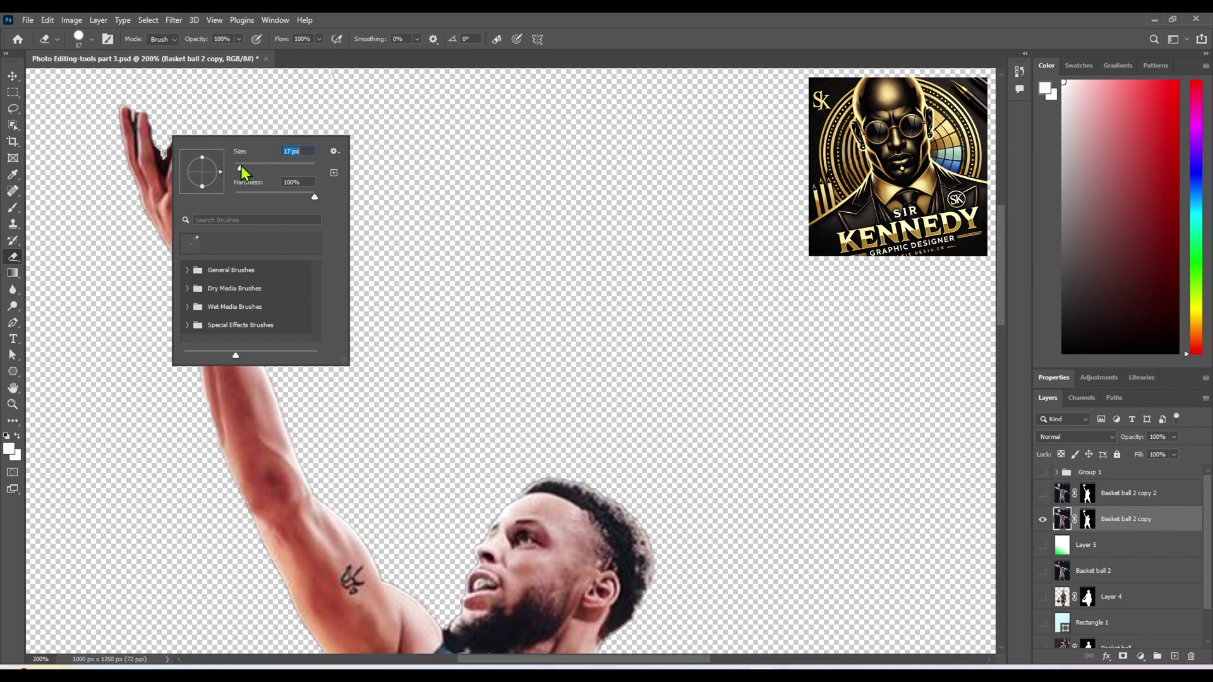
key(Return)
Zoom closer, erase remaining finger fringe with a 7 px eraser, then fit the image on screen.
key(ctrl+plus)
scroll(282, 189, up, 3)
scroll(281, 190, left, 2)
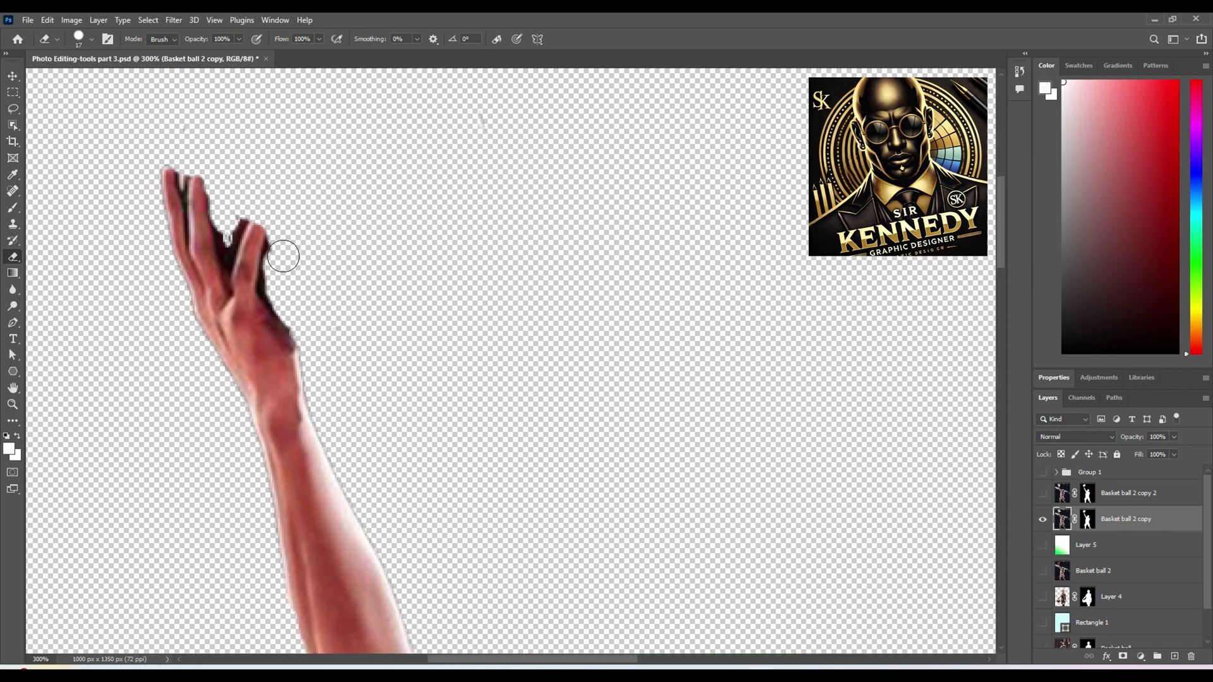
right_click(262, 203)
text(7)
key(Return)
mouse_move(237, 215)
mouse_down()
mouse_move(223, 247)
mouse_move(220, 217)
mouse_move(232, 247)
mouse_move(242, 219)
mouse_move(270, 251)
mouse_move(265, 282)
mouse_move(289, 331)
mouse_up()
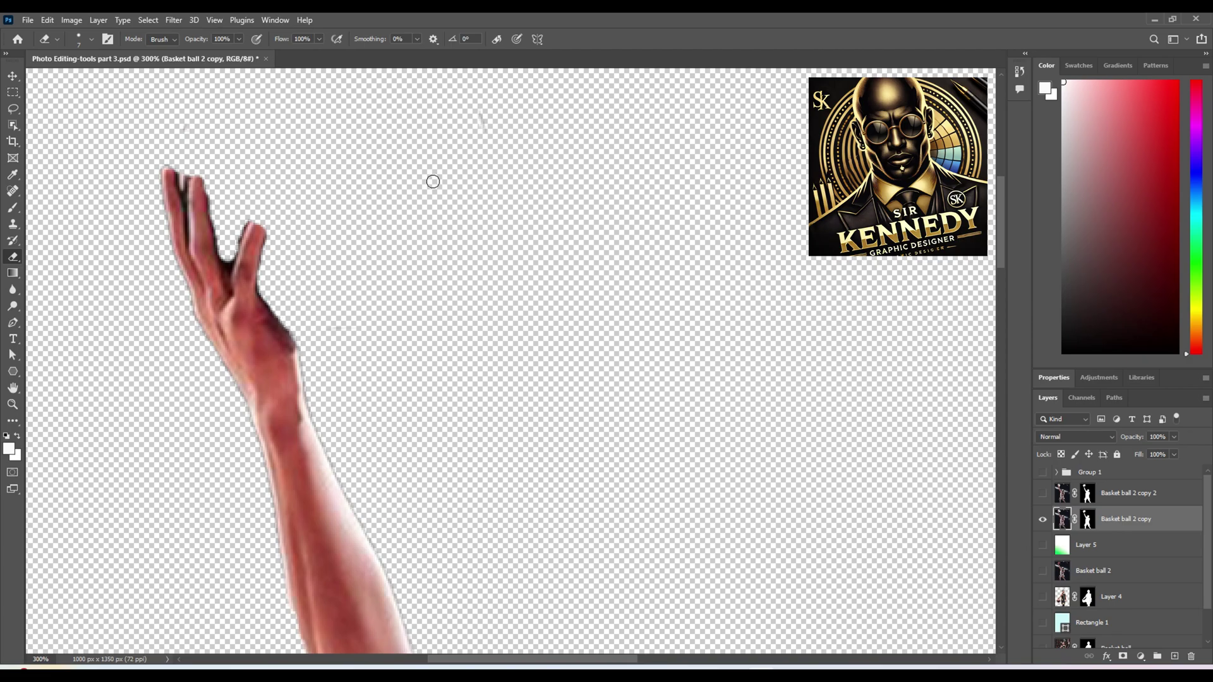
key(ctrl+0)
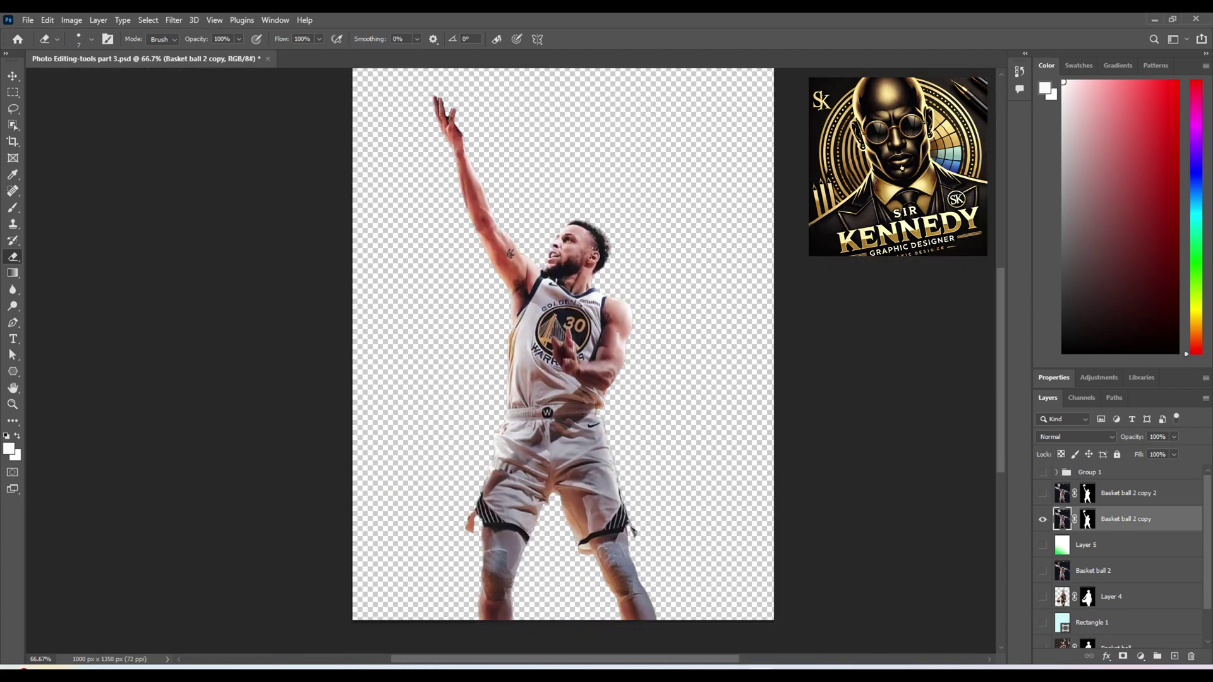
Pick the Gradient Tool, show Rectangle 1, define a green-to-white gradient, and undo the stray fill.
click(18, 282)
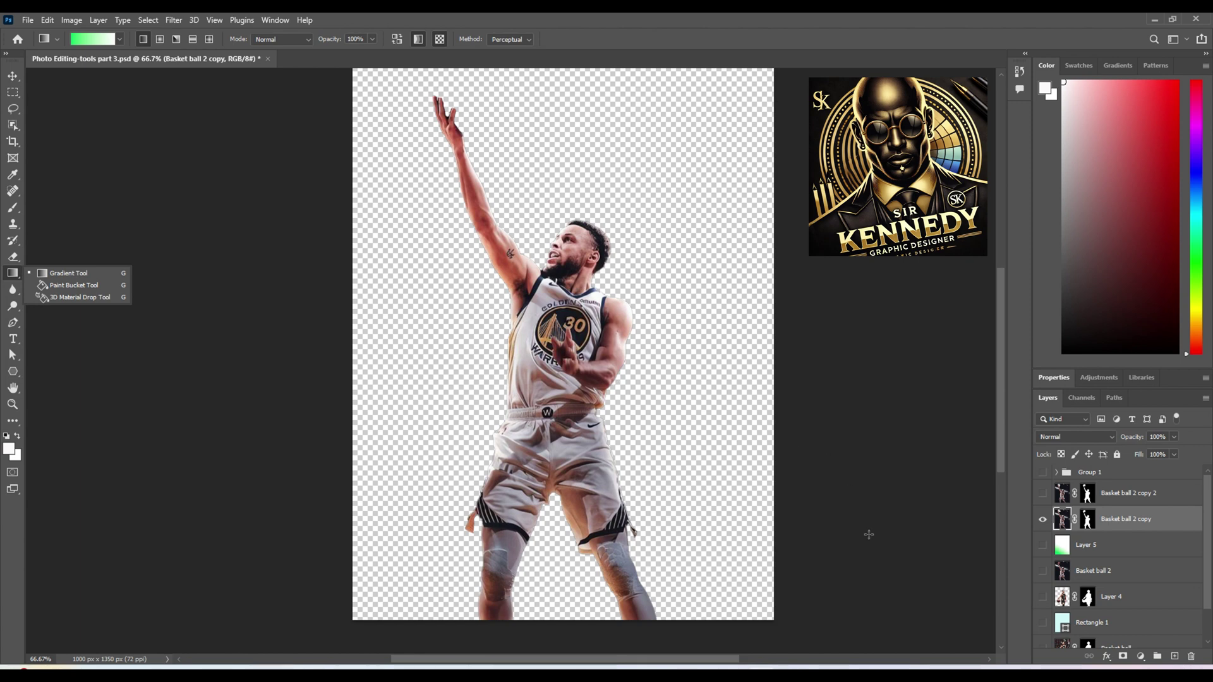
click(1043, 624)
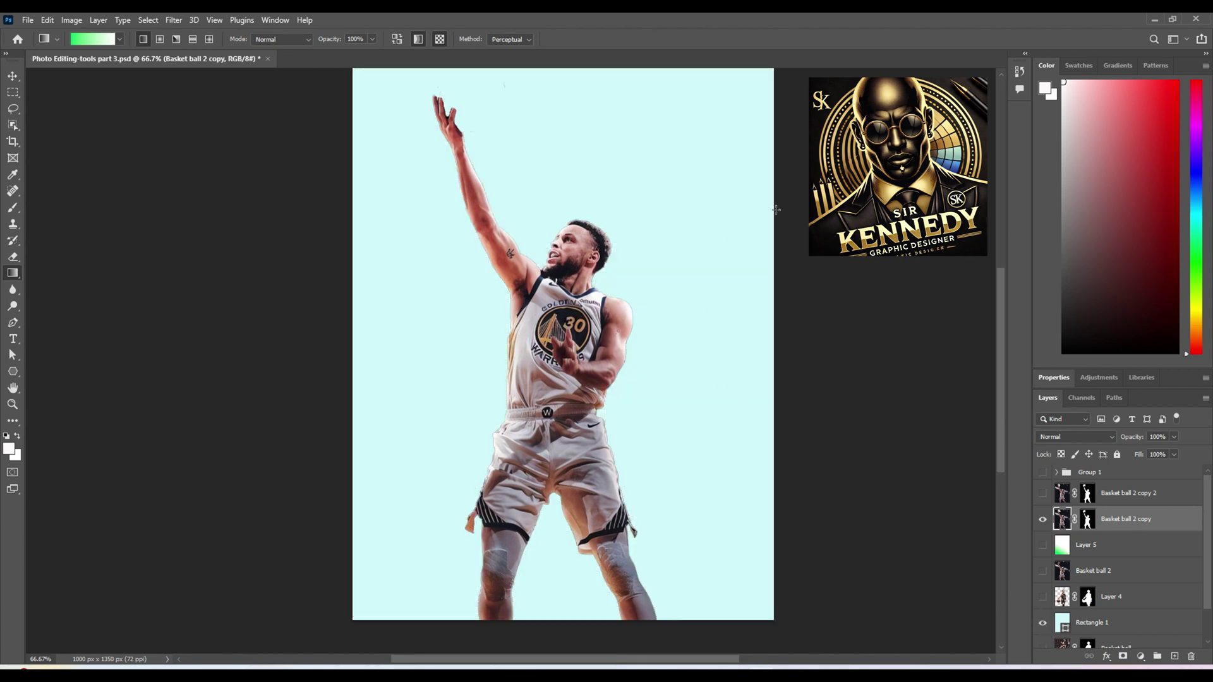
click(92, 39)
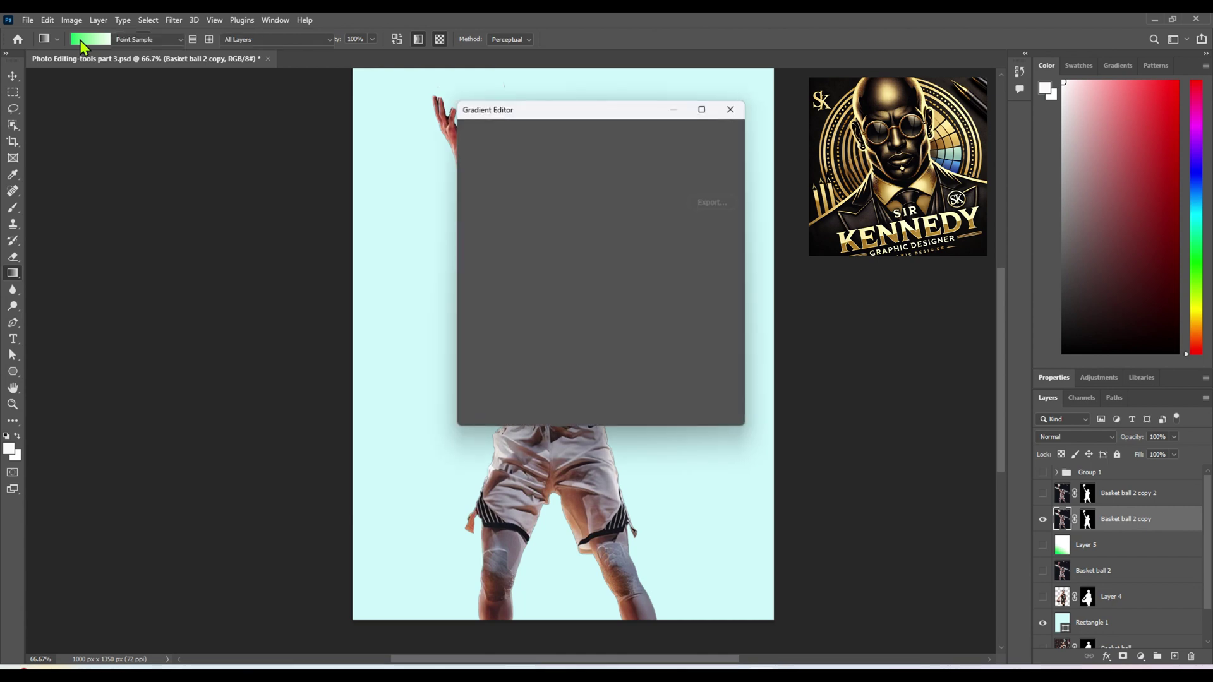
click(474, 341)
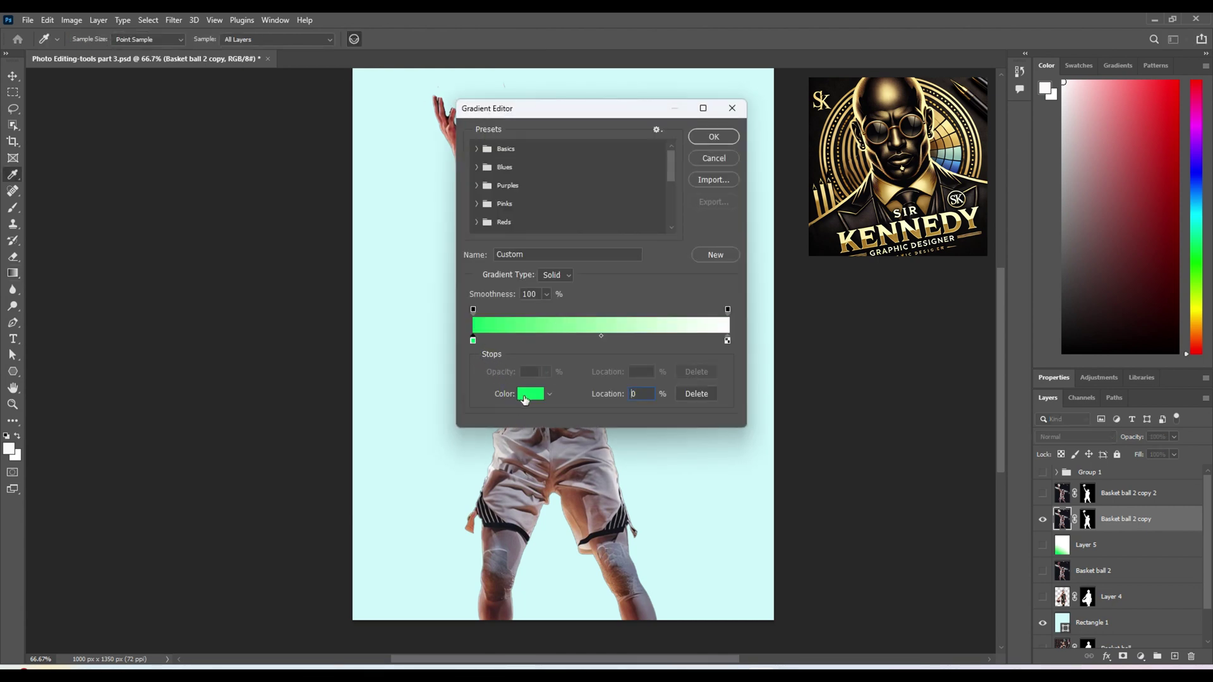
click(524, 396)
click(721, 156)
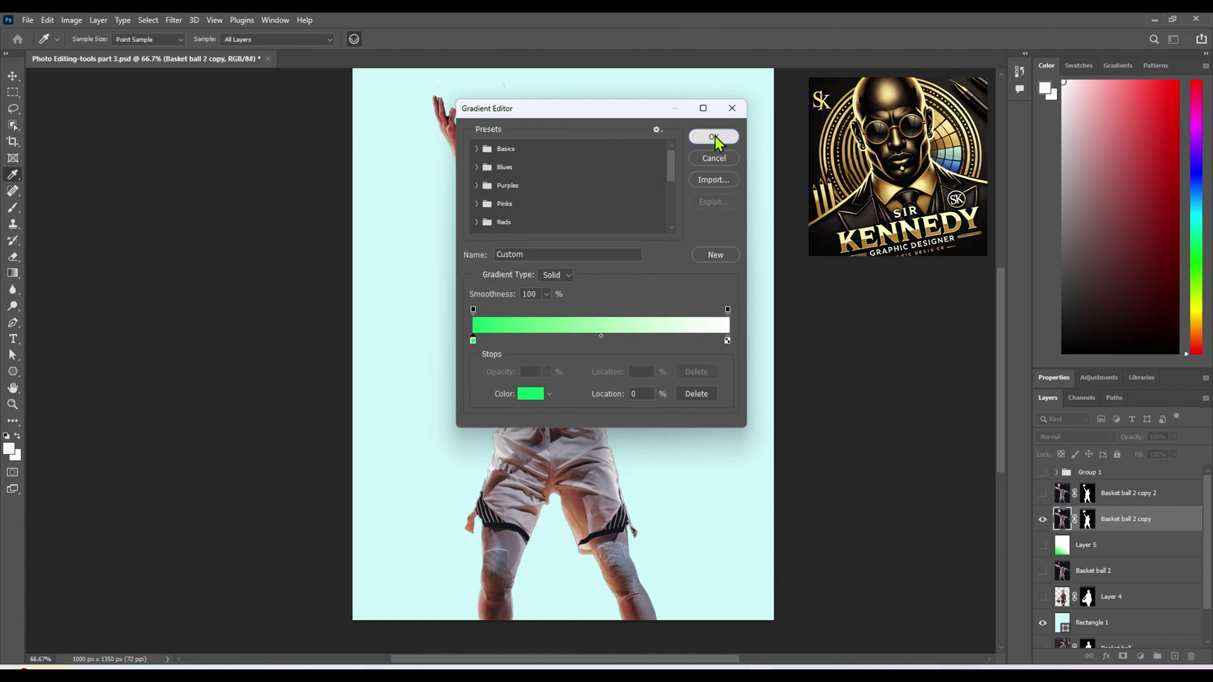
click(714, 137)
drag(768, 78, 411, 537)
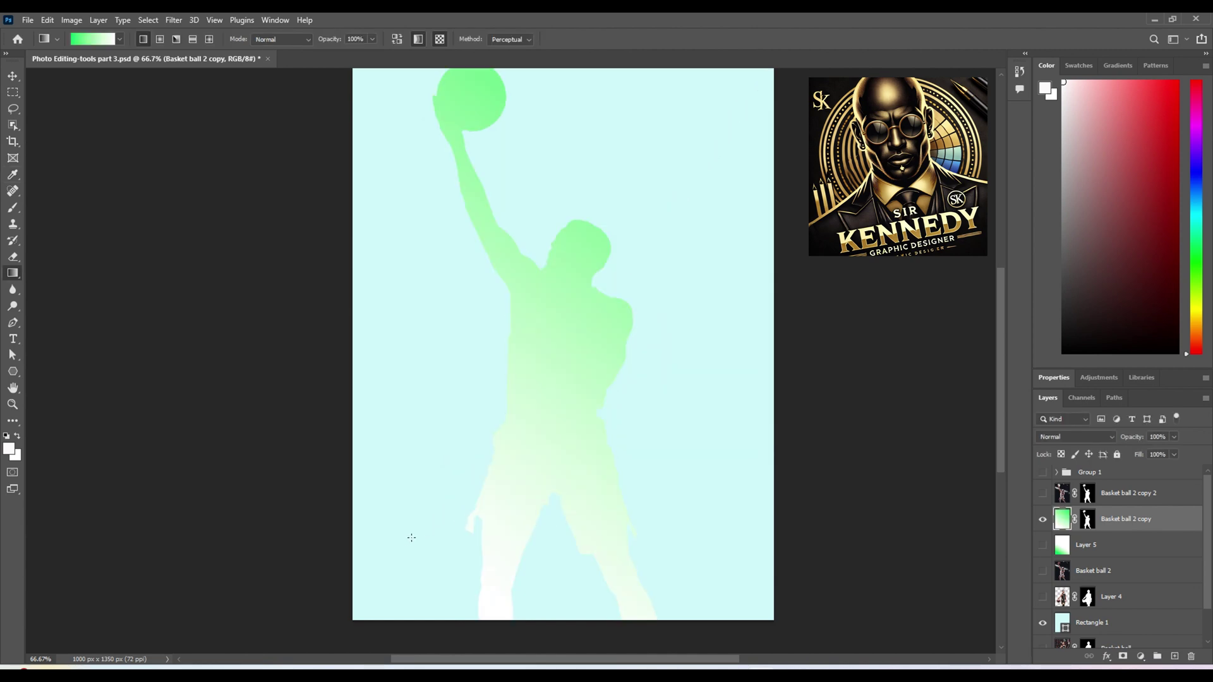
key(ctrl+z)
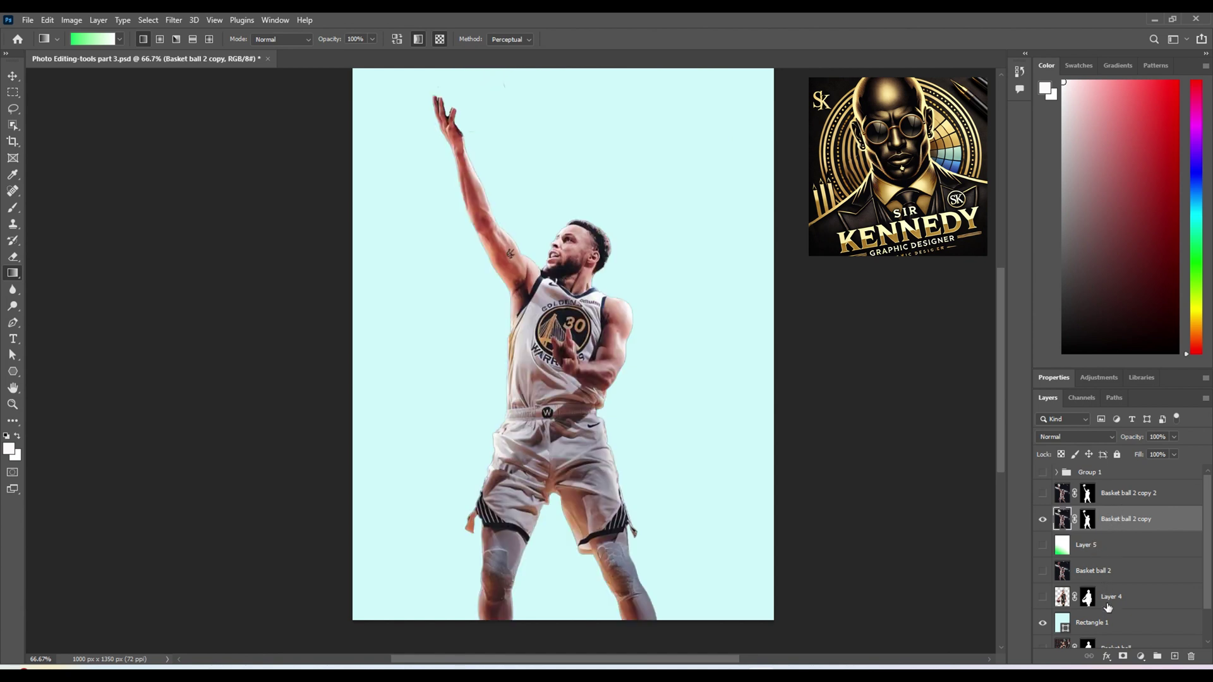
Select Rectangle 1 and dismiss the not-editable errors from two gradient attempts.
click(1110, 623)
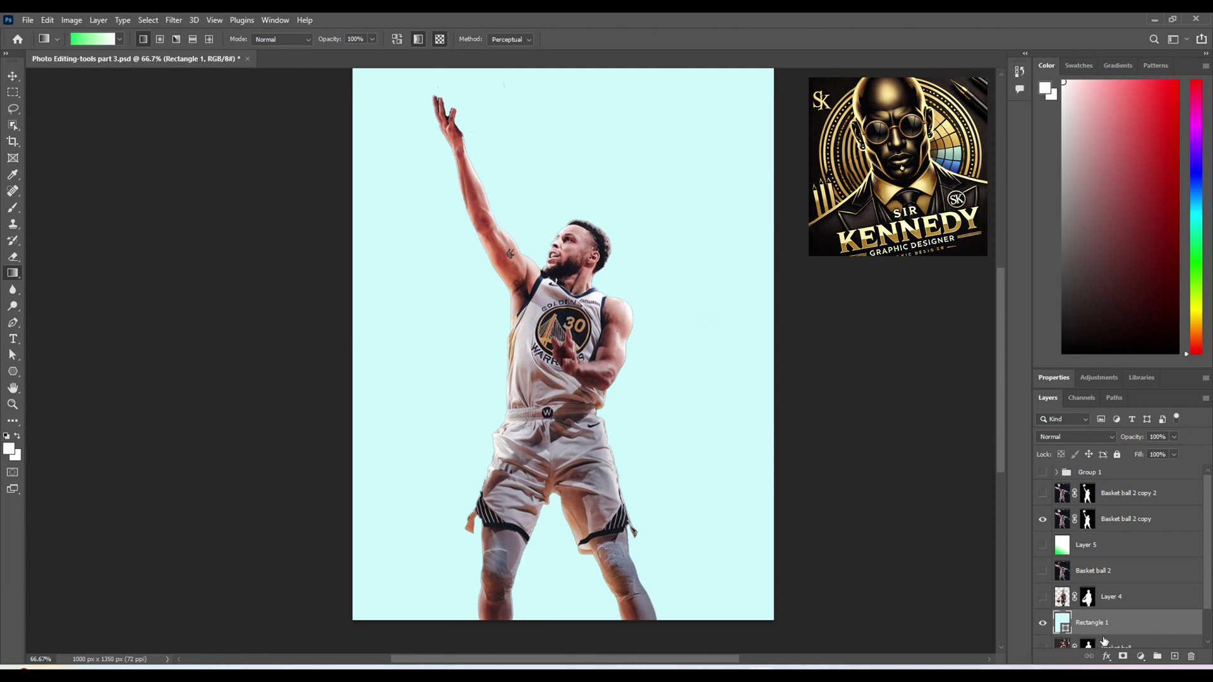
click(752, 319)
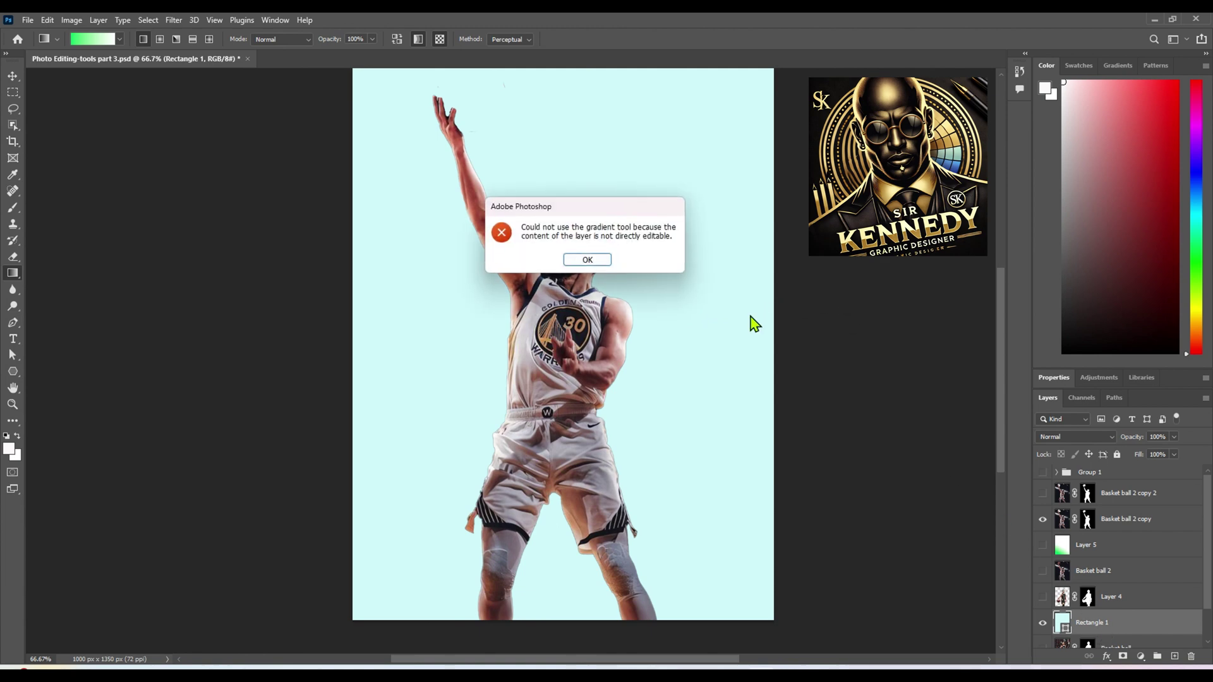
click(590, 260)
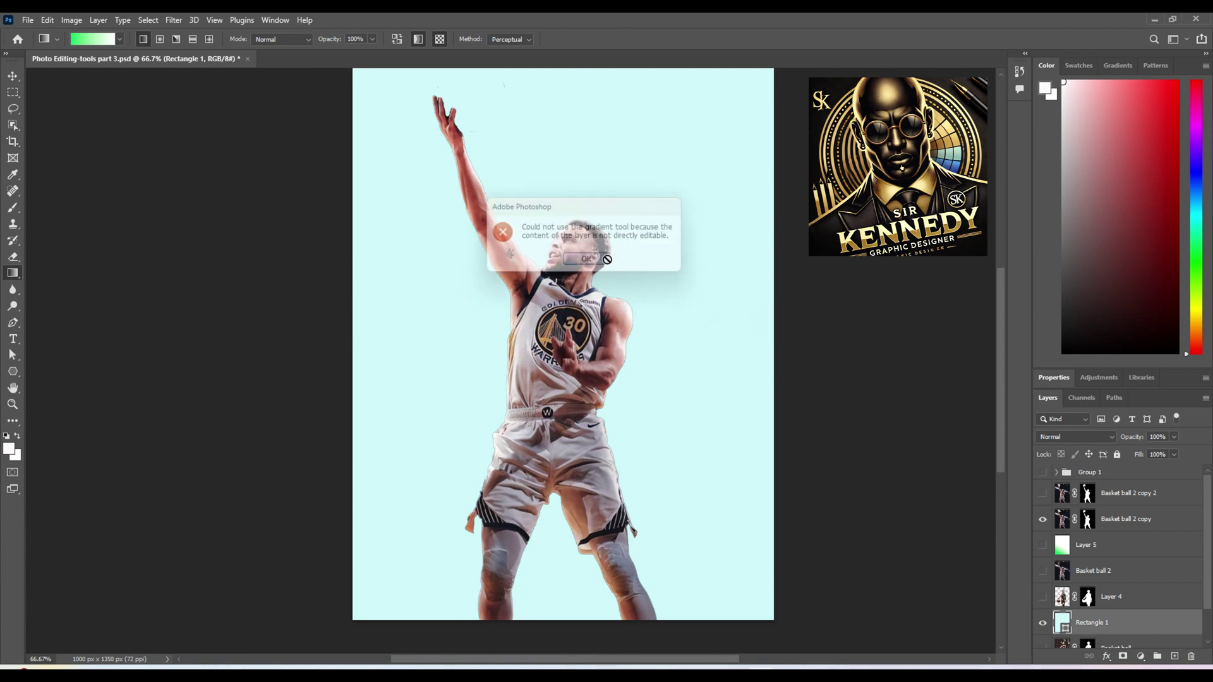
click(766, 78)
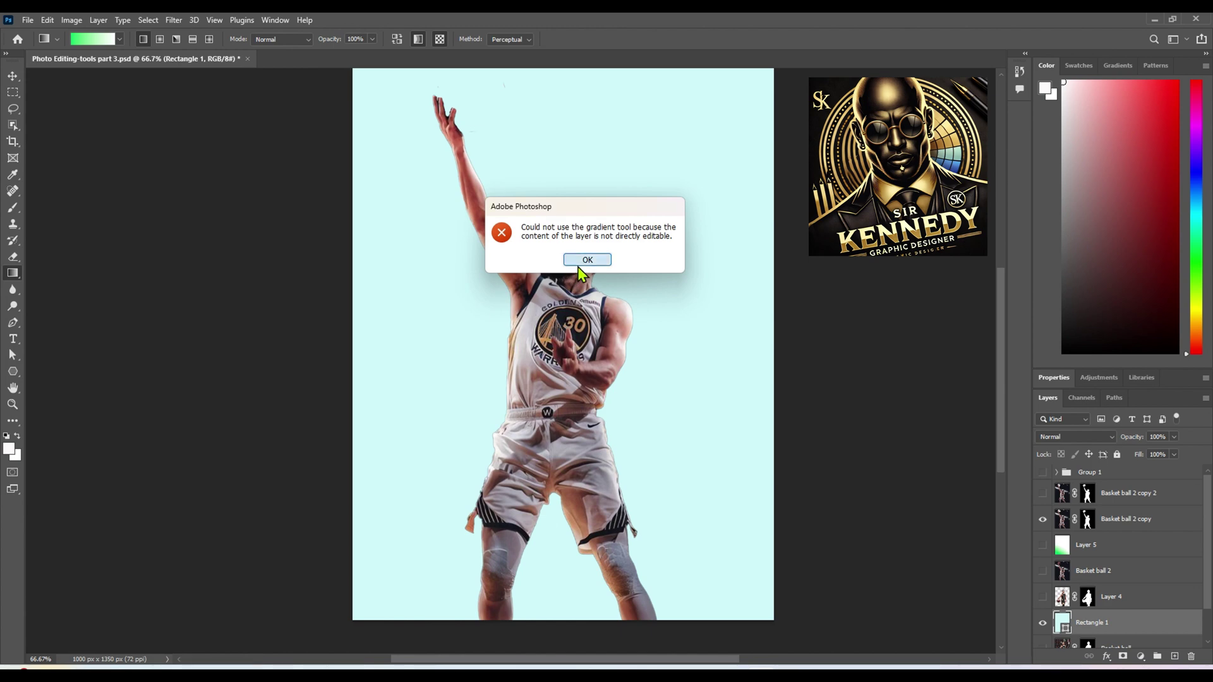
click(586, 259)
Rasterize Rectangle 1 and fill it with a diagonal green-to-white gradient from top right.
right_click(1085, 640)
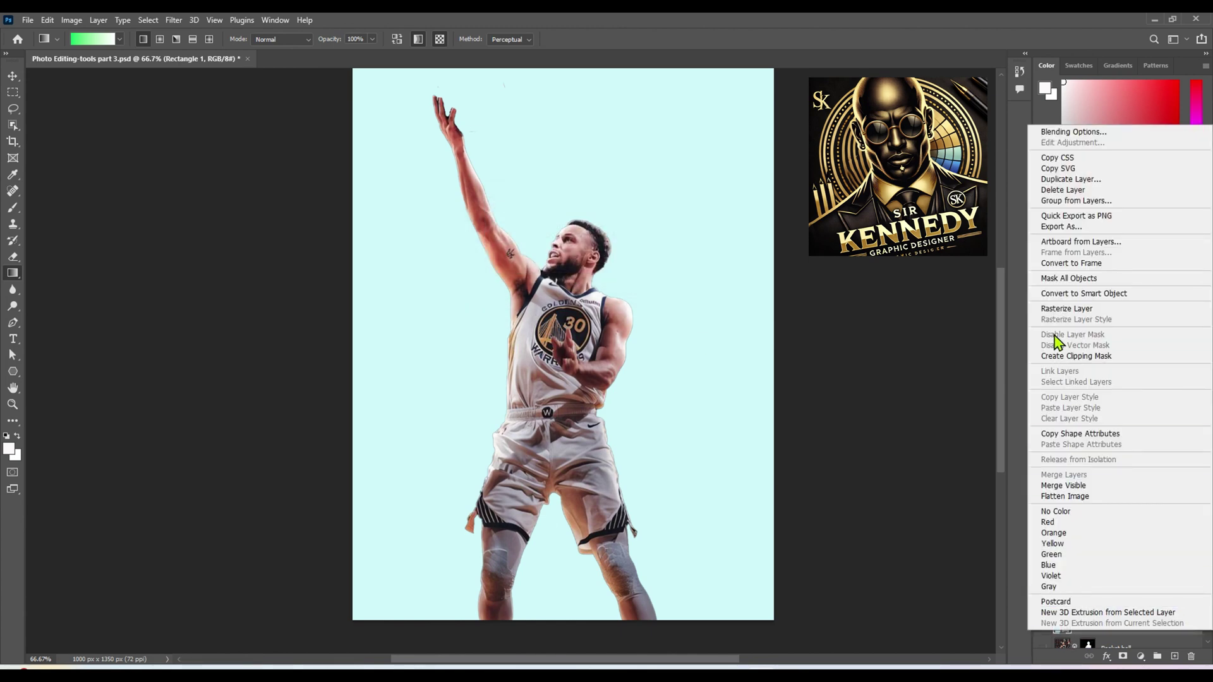
click(1061, 309)
drag(764, 119, 353, 522)
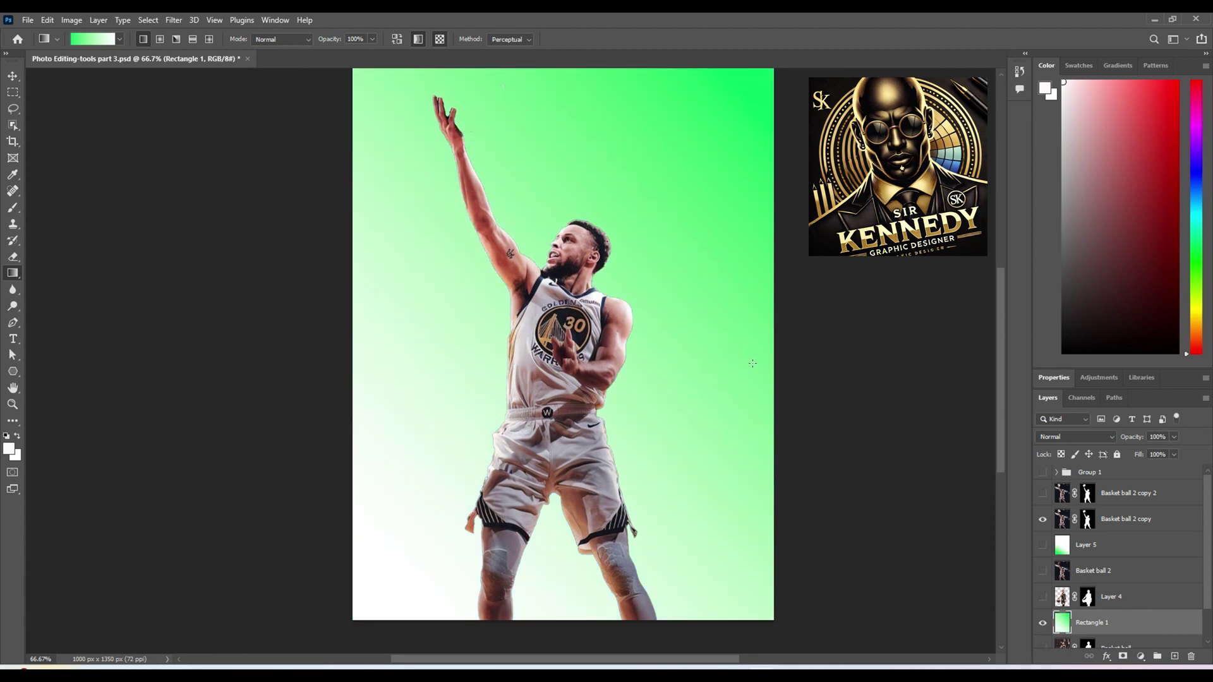
scroll(543, 442, up, 2)
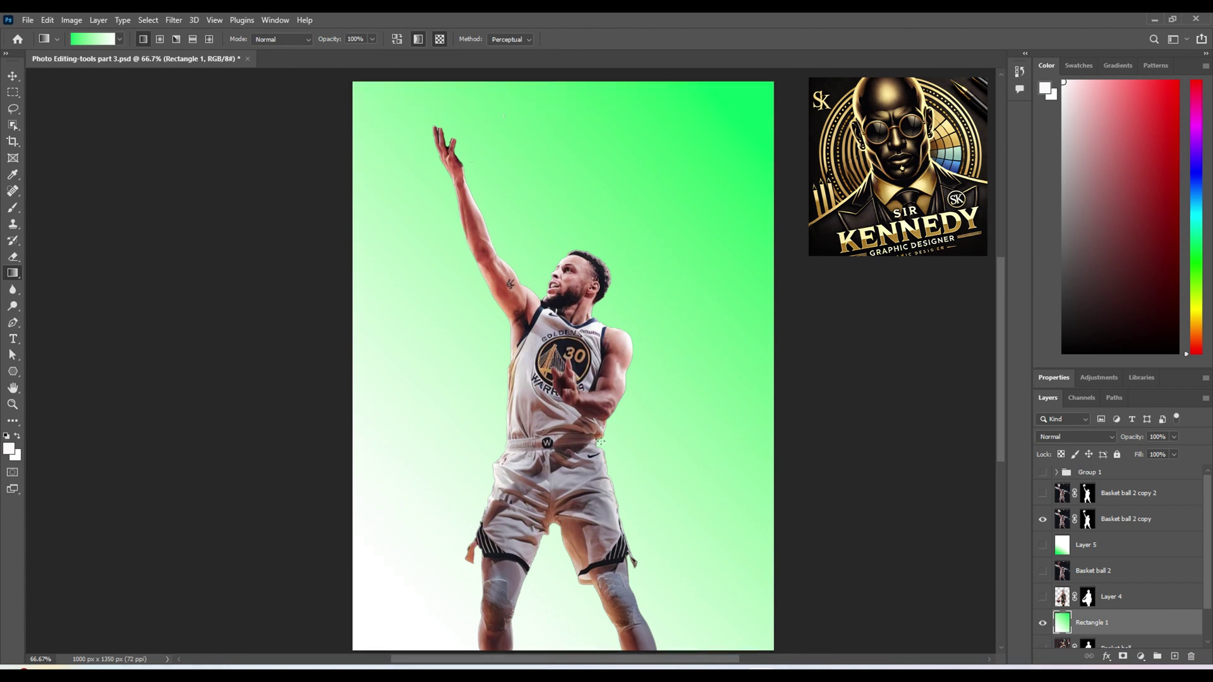
scroll(601, 438, down, 1)
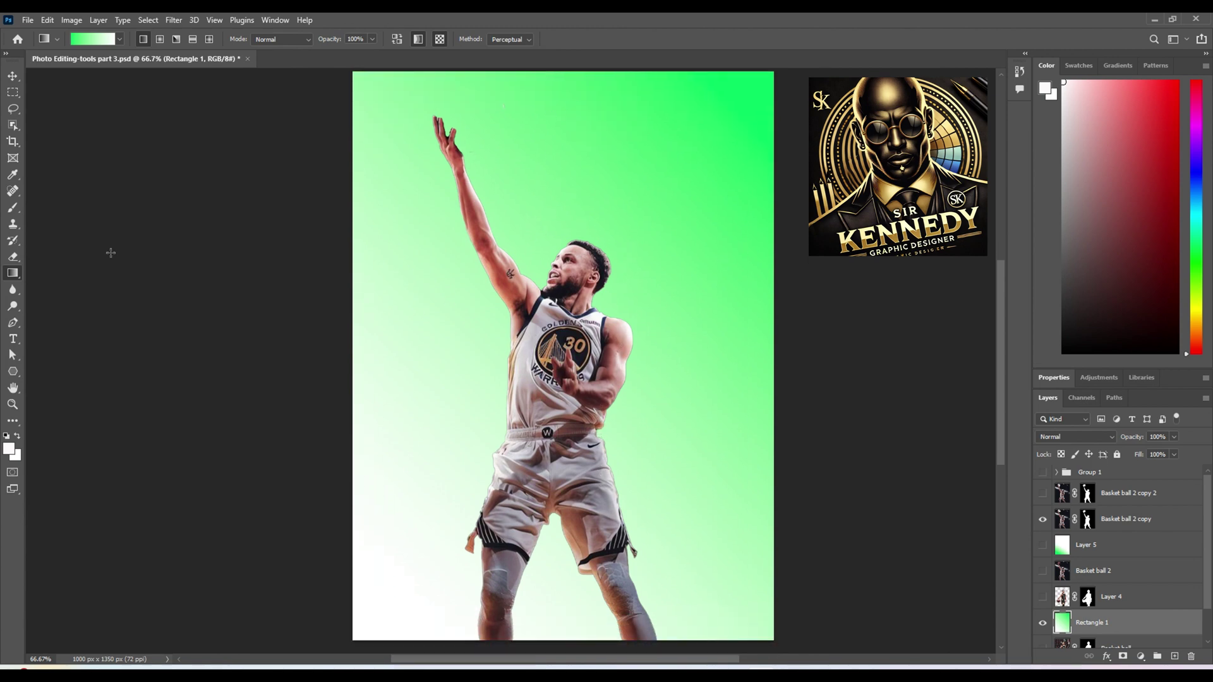
Select the Horizontal Type Tool, set to Bangers at 72 pt.
click(14, 341)
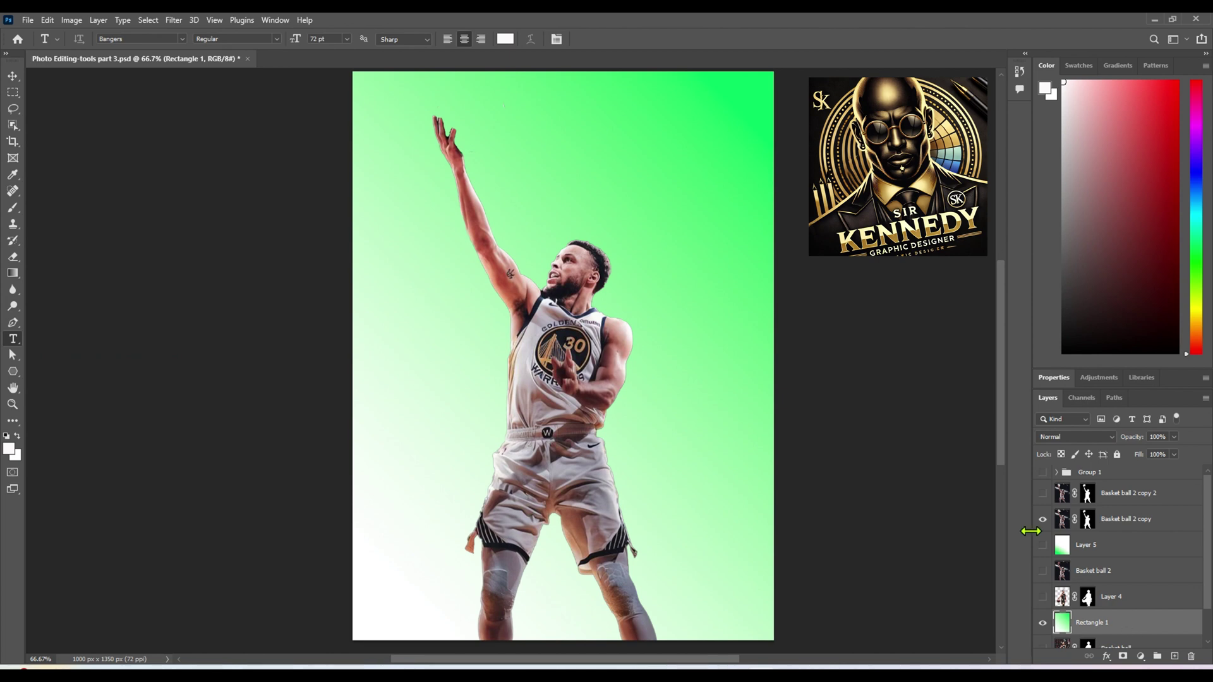
Add a SPORTS text layer near the top, replacing LOREM IPSUM, and scale it to about 315%.
click(573, 129)
click(578, 132)
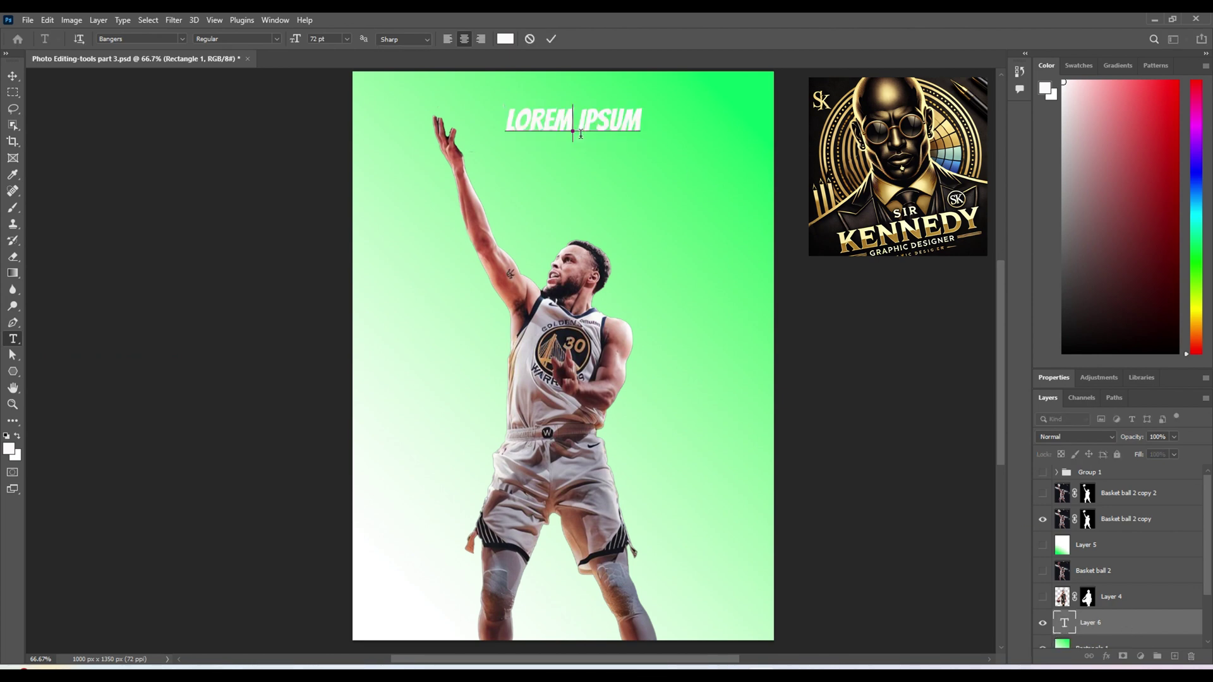
key(ctrl+a)
key(BackSpace)
text(SP)
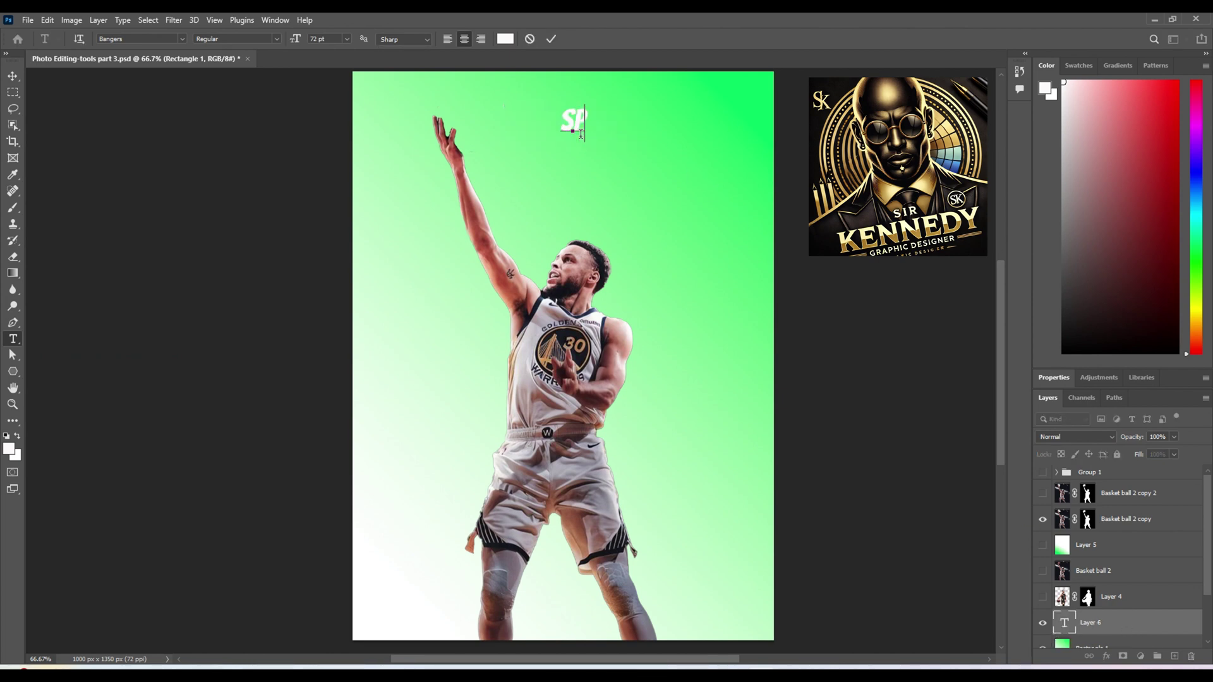
text(ORTS)
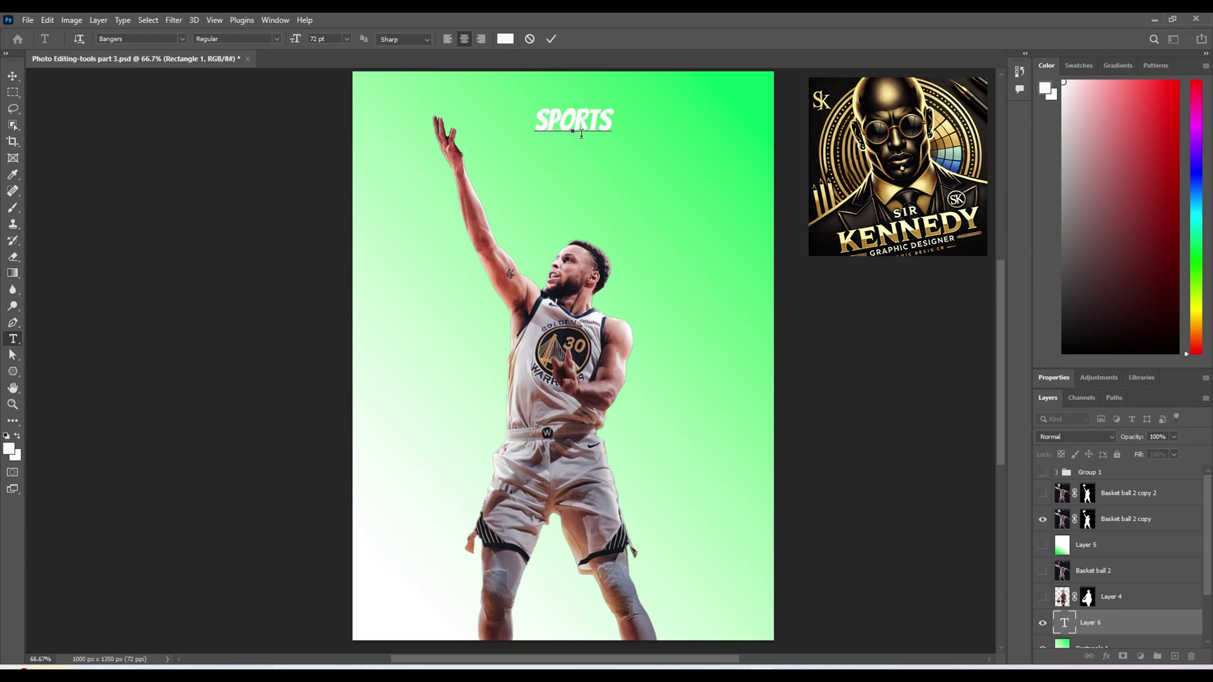
click(13, 76)
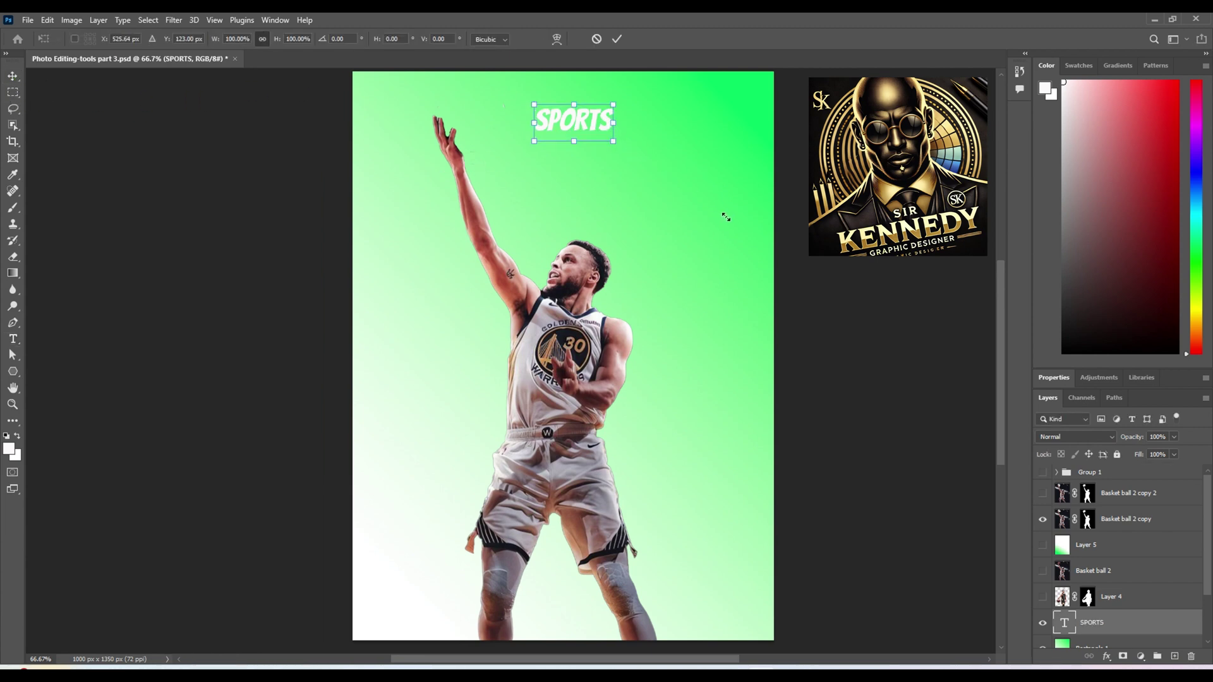
drag(615, 131, 754, 206)
drag(532, 159, 504, 157)
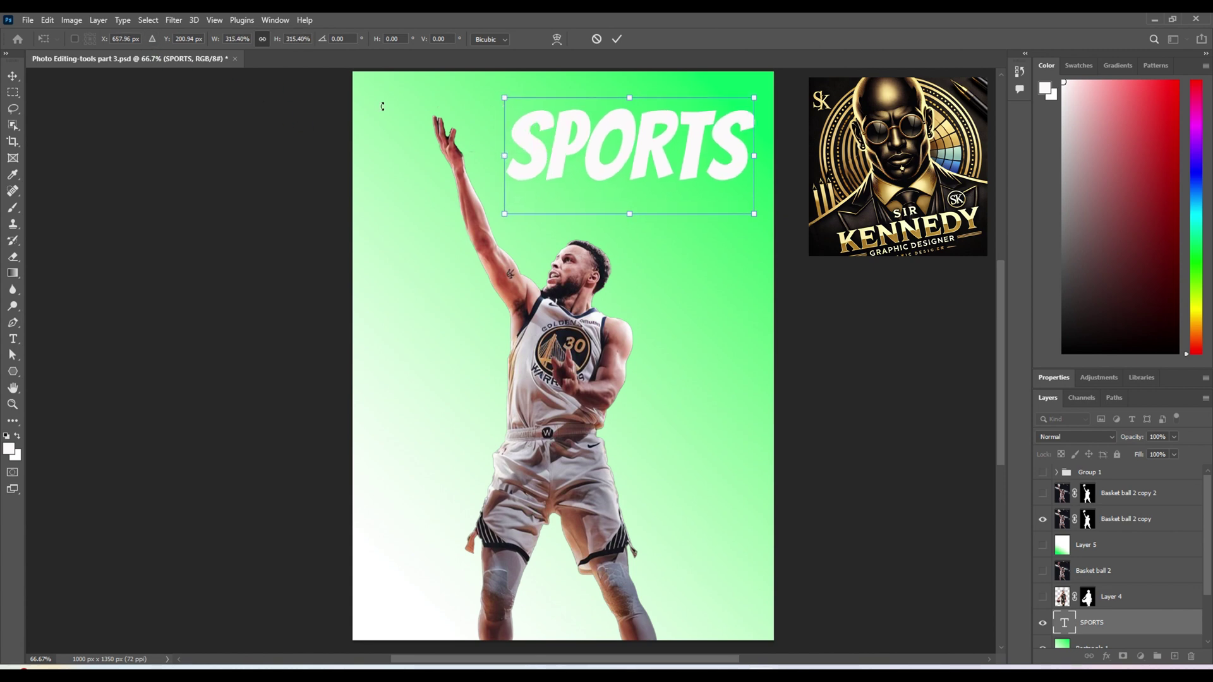
Change the SPORTS text font to Brush Script MT.
click(13, 338)
click(589, 169)
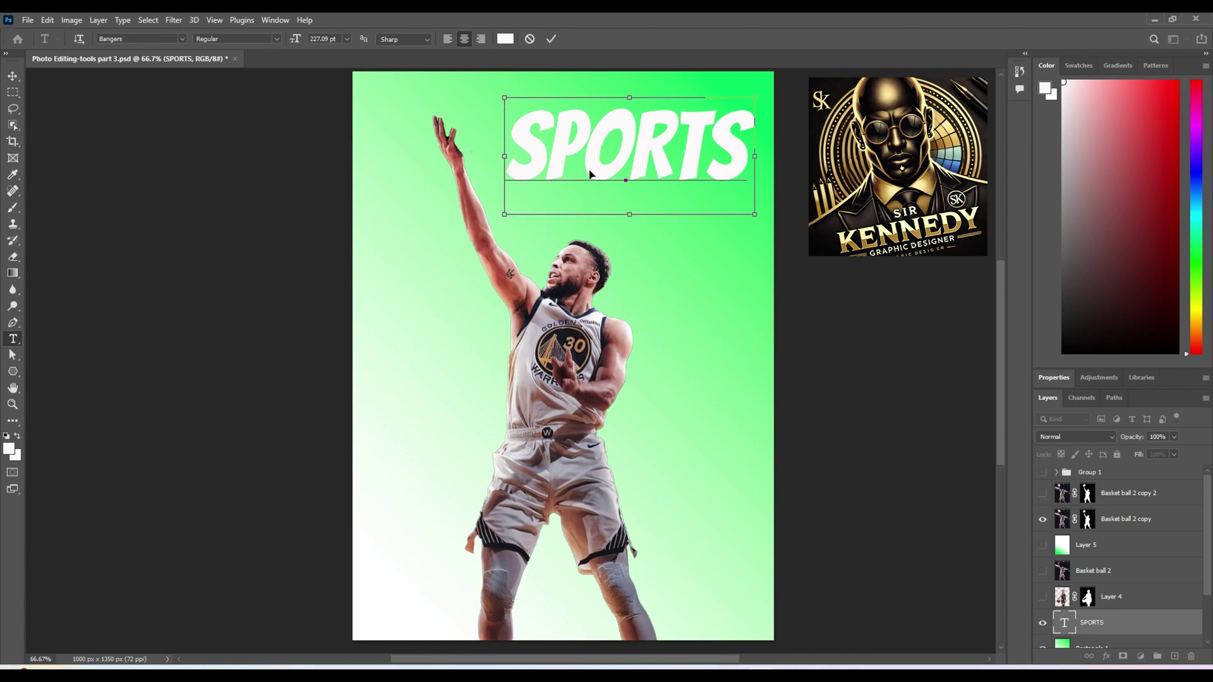
key(ctrl+a)
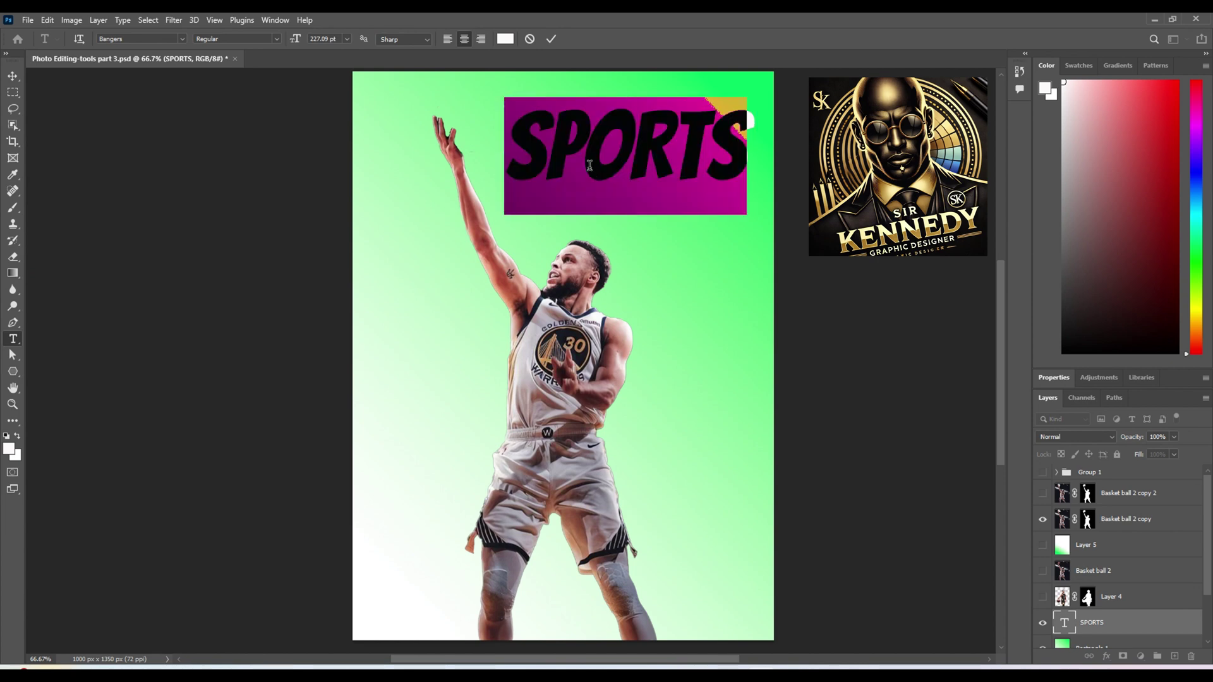
click(181, 39)
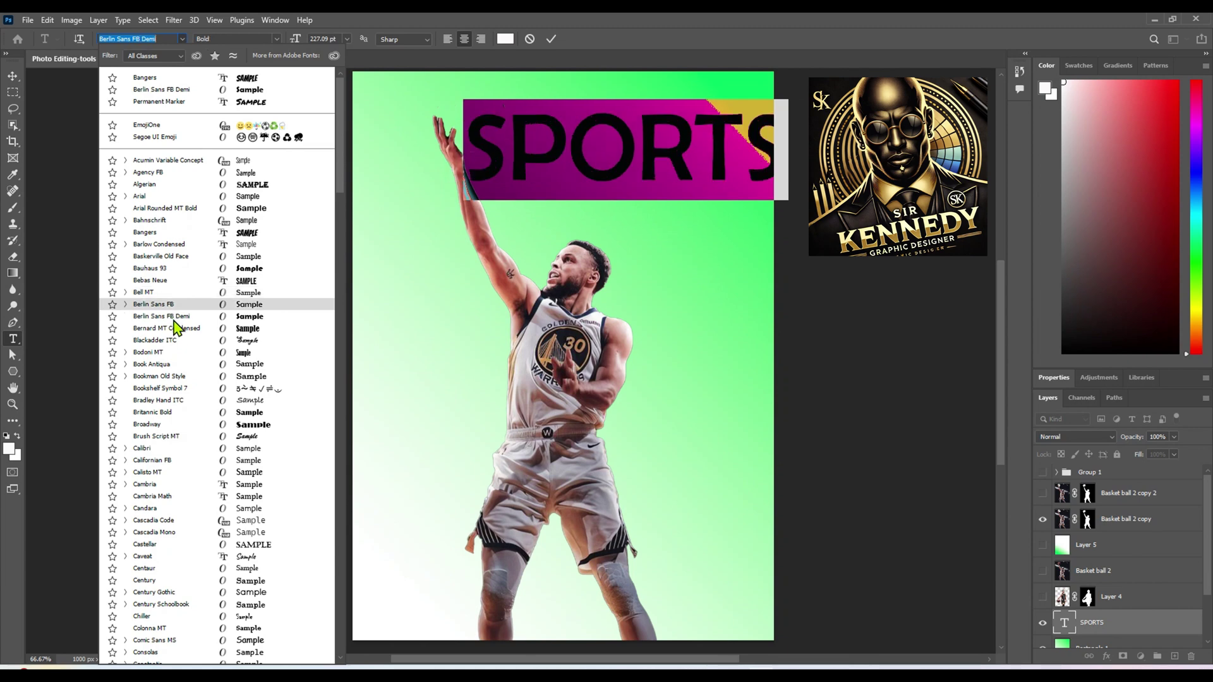
click(141, 439)
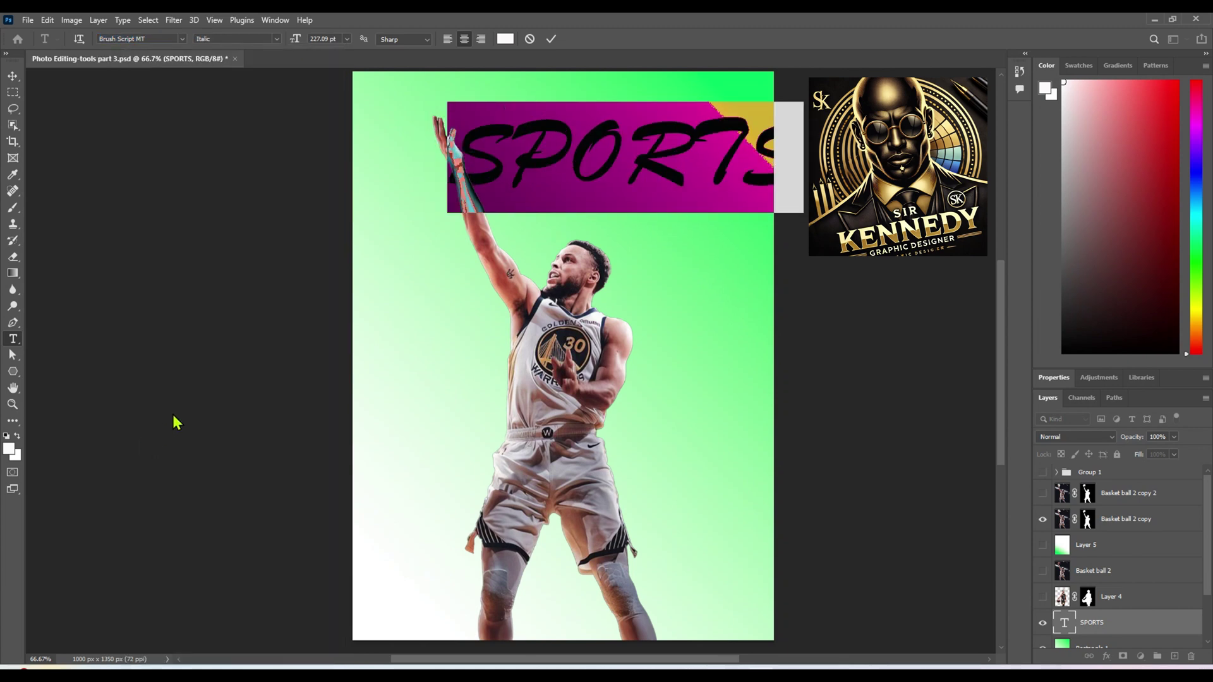
Colour SPORTS pure red and move it up-left across the poster top.
click(505, 39)
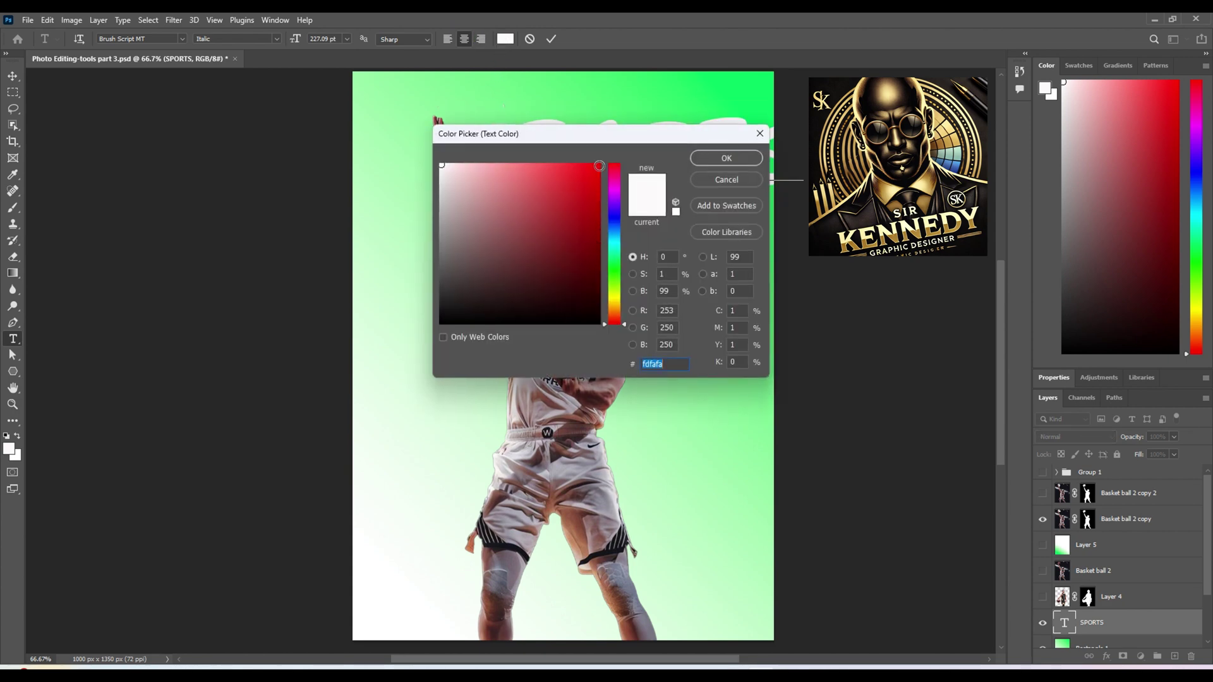
click(599, 166)
click(727, 160)
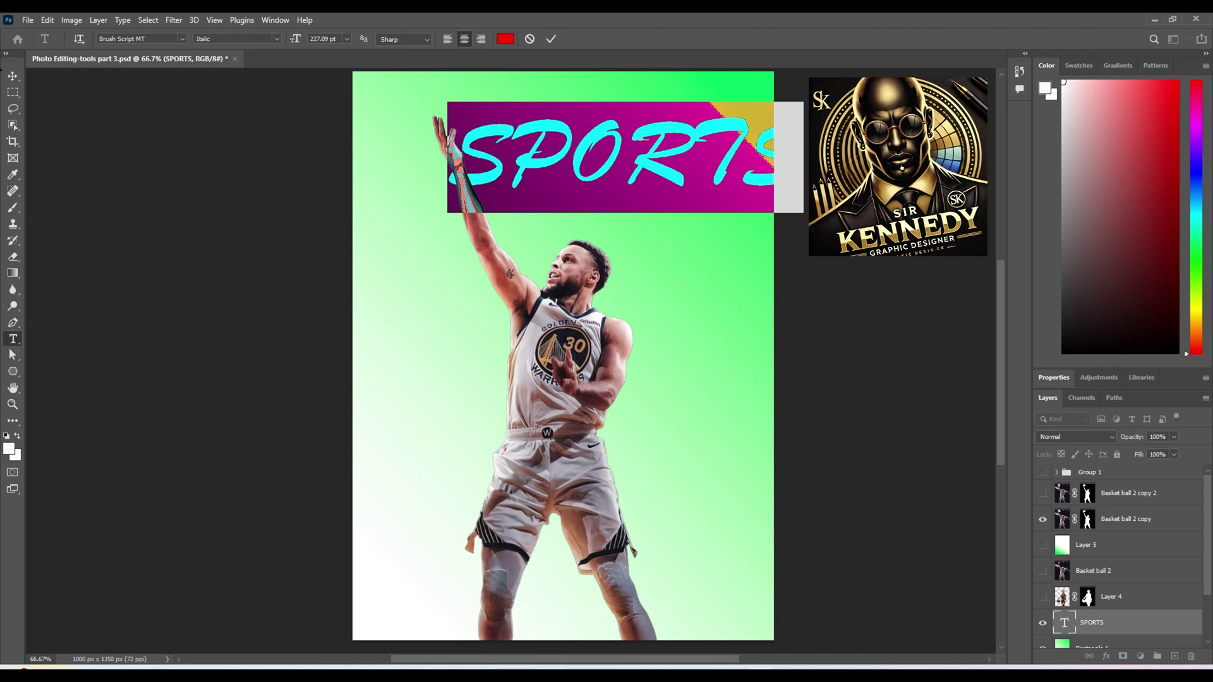
click(12, 76)
drag(733, 188, 653, 154)
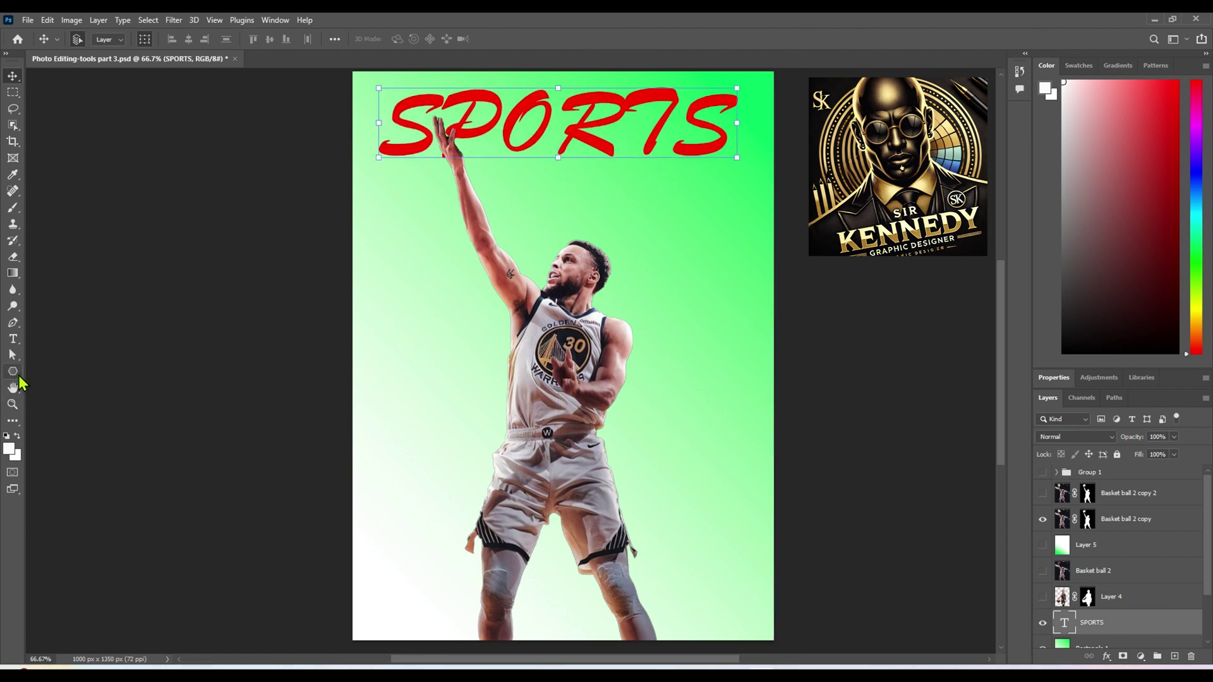
With the Polygon Tool, drag out a 406 × 350 px five-sided Polygon 2 near SPORTS.
click(19, 376)
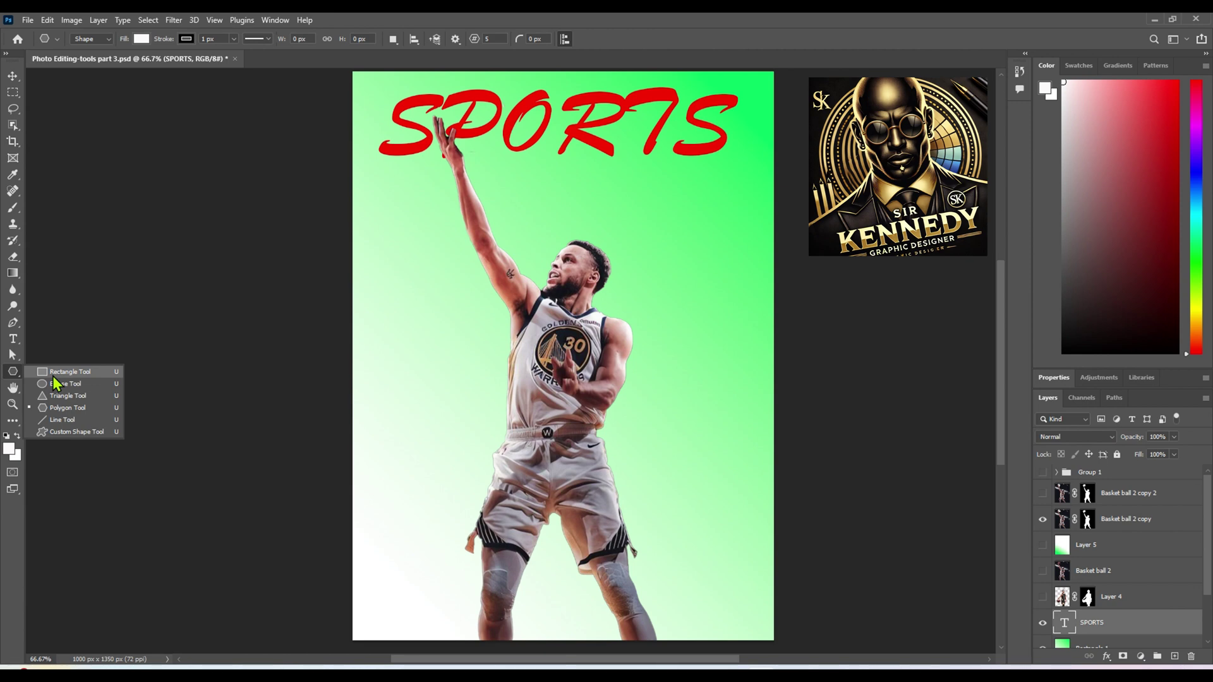
click(60, 407)
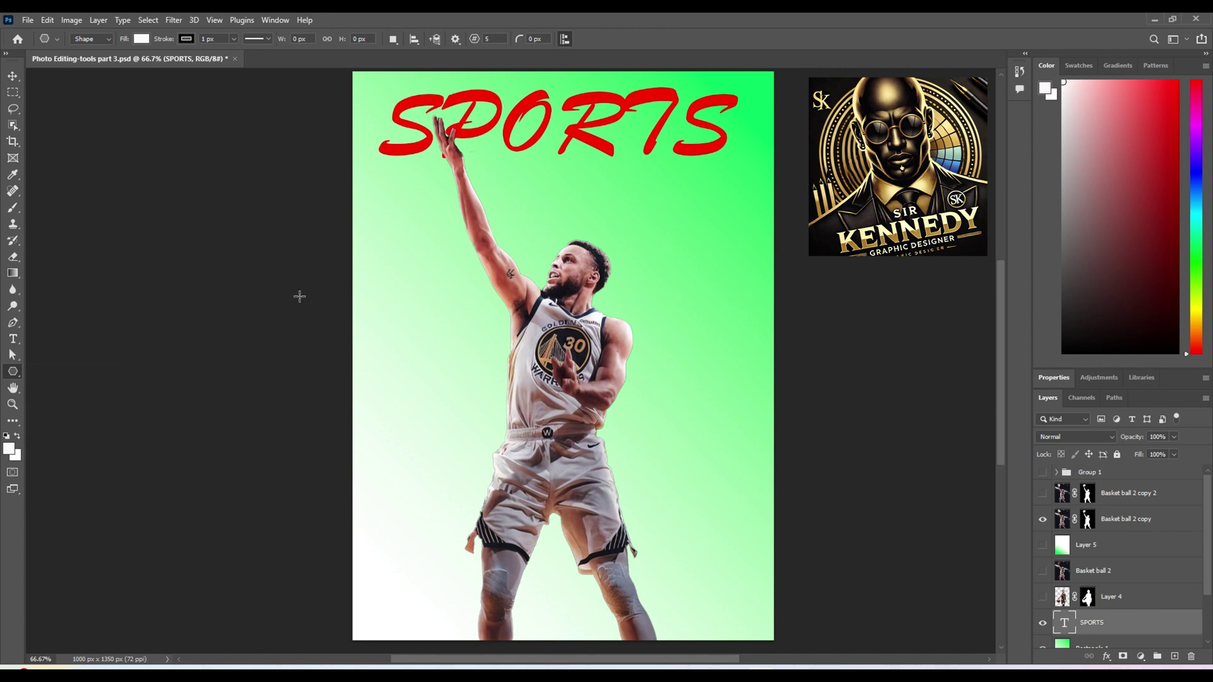
drag(514, 108, 685, 245)
key(Escape)
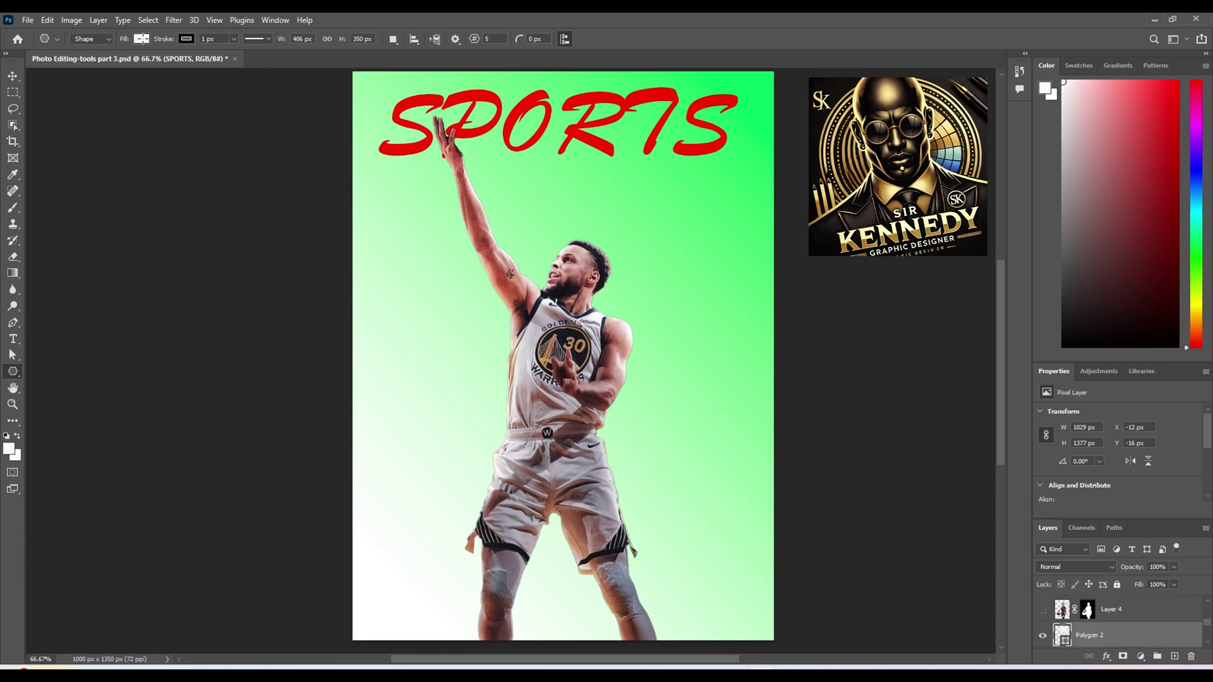
Give the pentagon a magenta fill and a blue stroke colour.
click(142, 38)
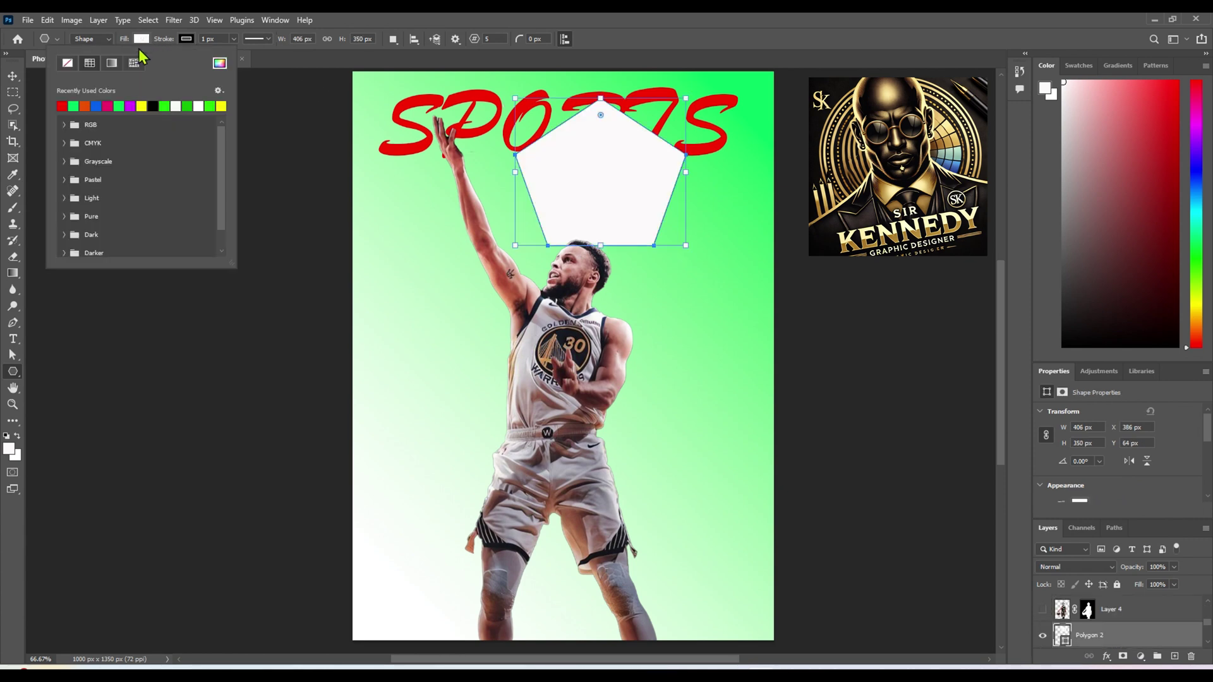
click(89, 106)
click(96, 105)
click(108, 105)
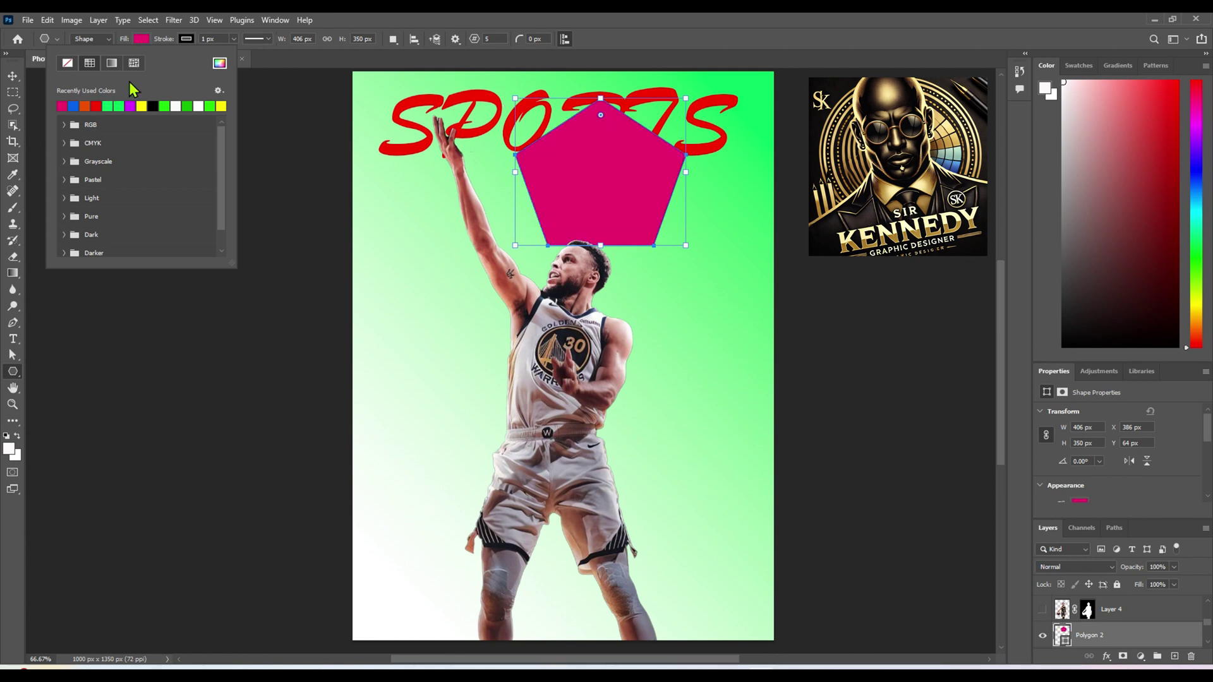
click(186, 38)
click(118, 103)
Set the pentagon's blue stroke to 20.46 px width with a solid line type.
click(256, 39)
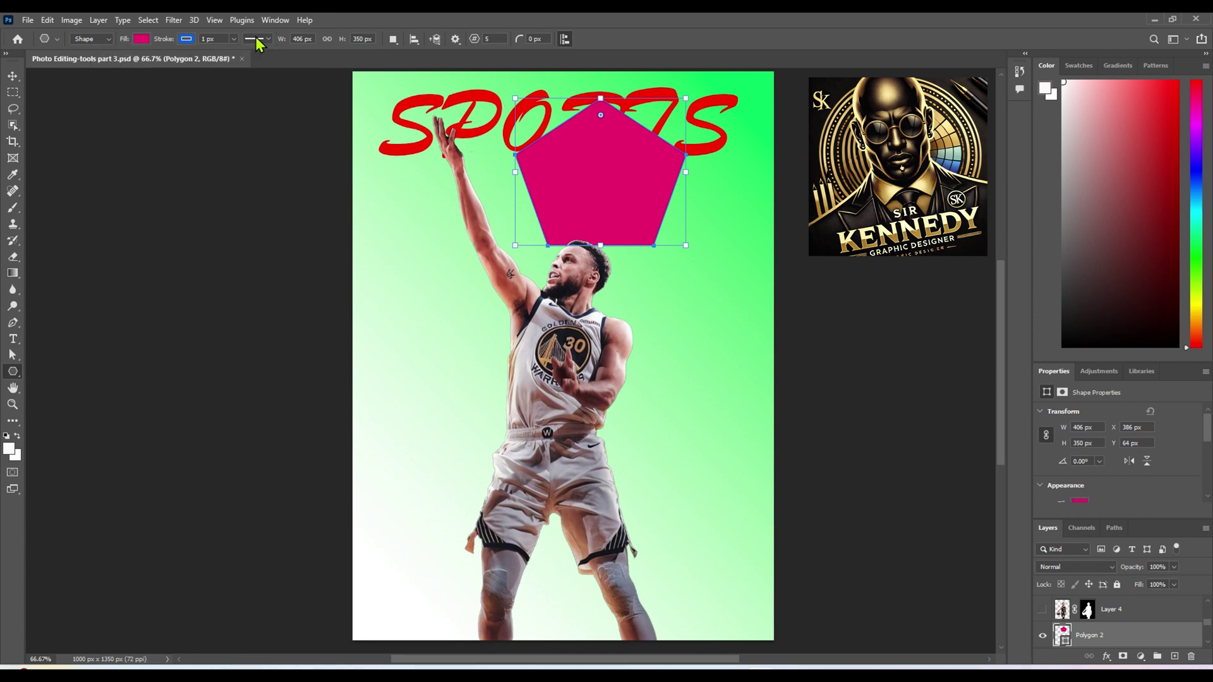
click(233, 39)
drag(232, 53, 253, 58)
click(268, 39)
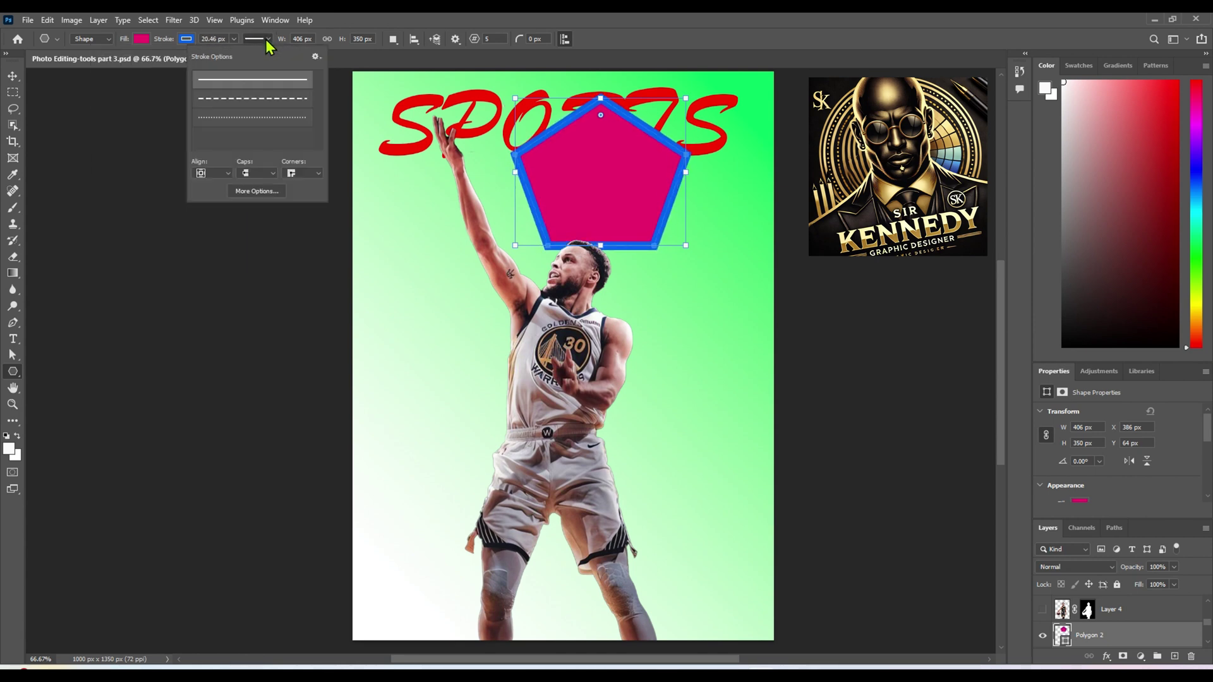
click(237, 99)
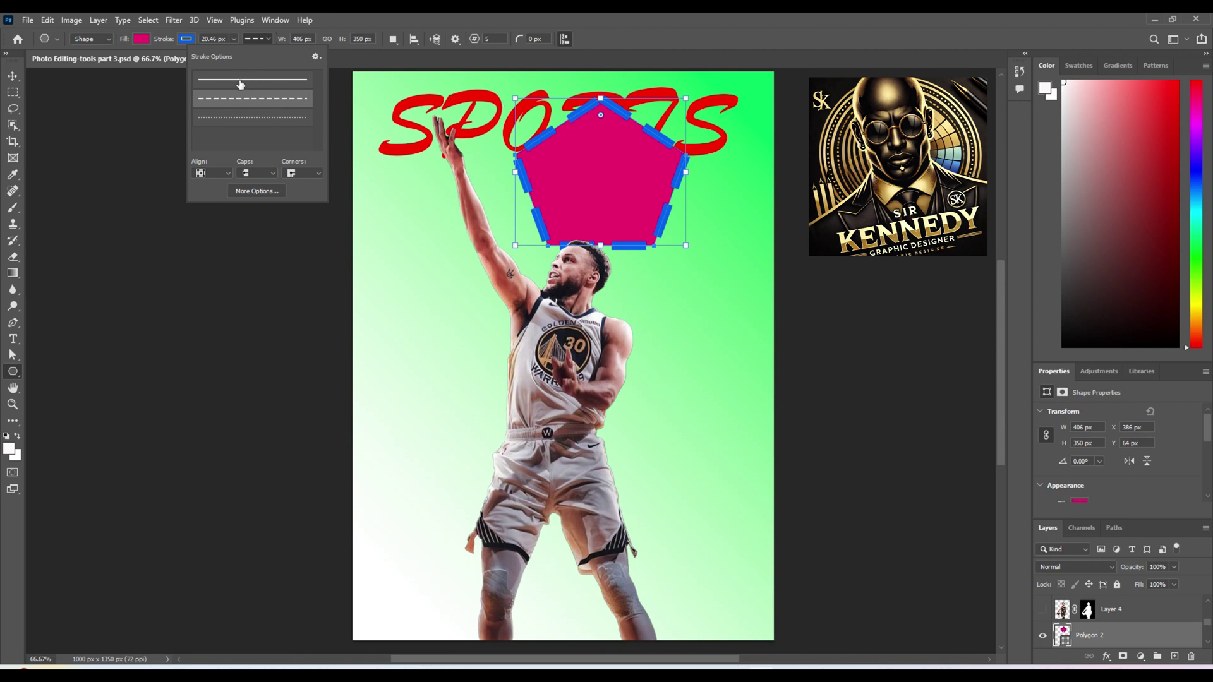
click(240, 81)
click(651, 167)
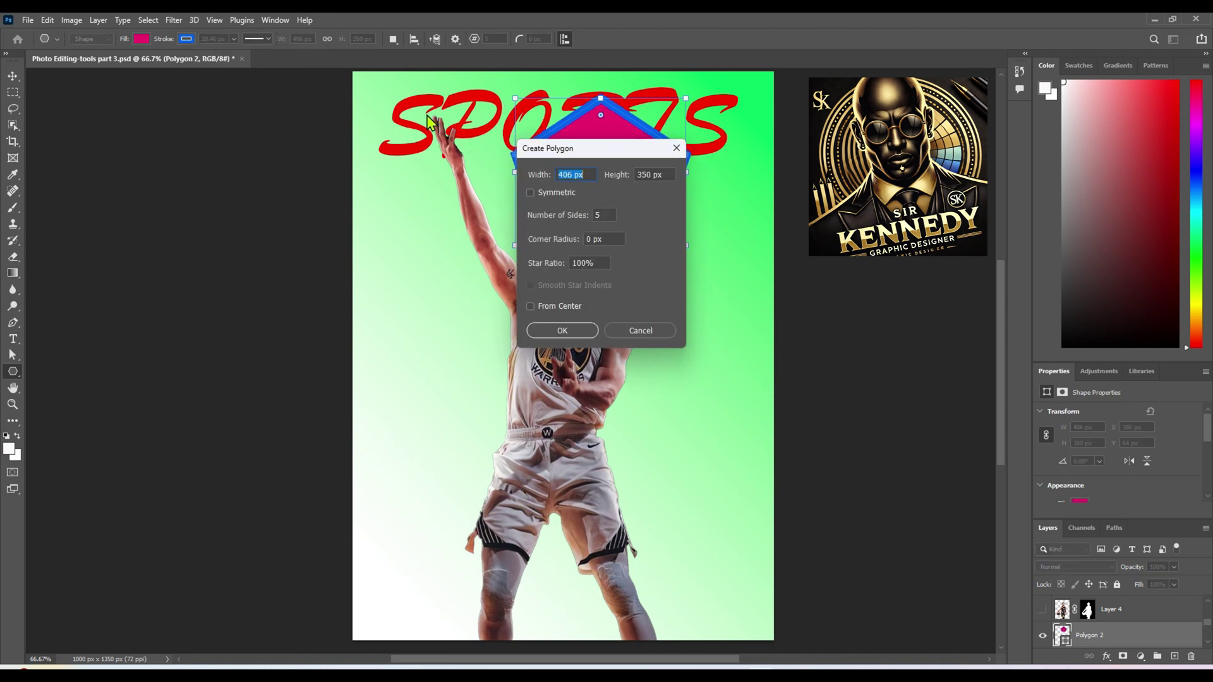
click(676, 147)
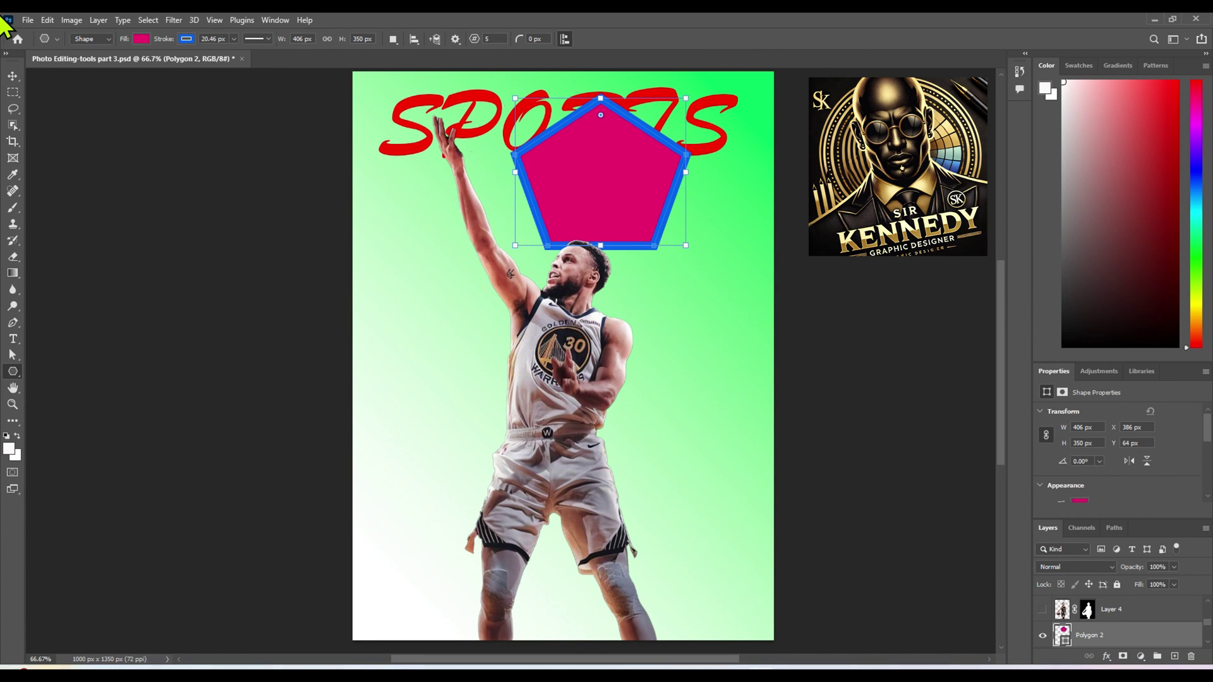
Stack the SPORTS layer above Polygon 2 and move the text over the pentagon.
click(12, 75)
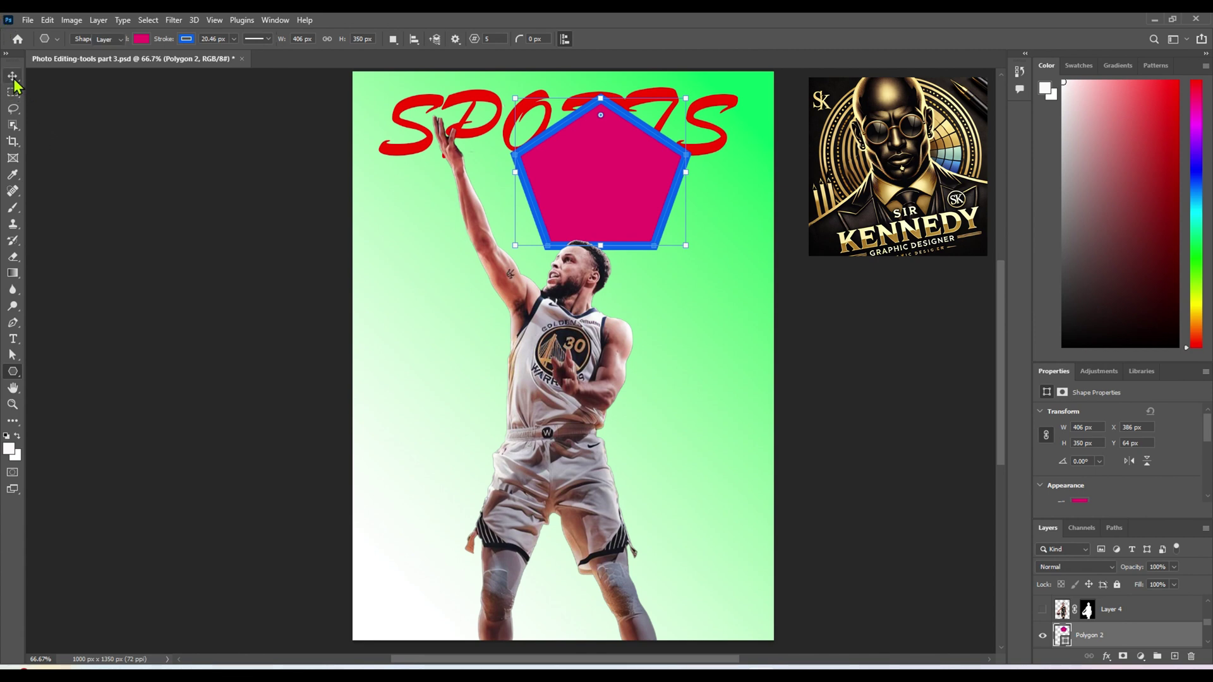
click(434, 114)
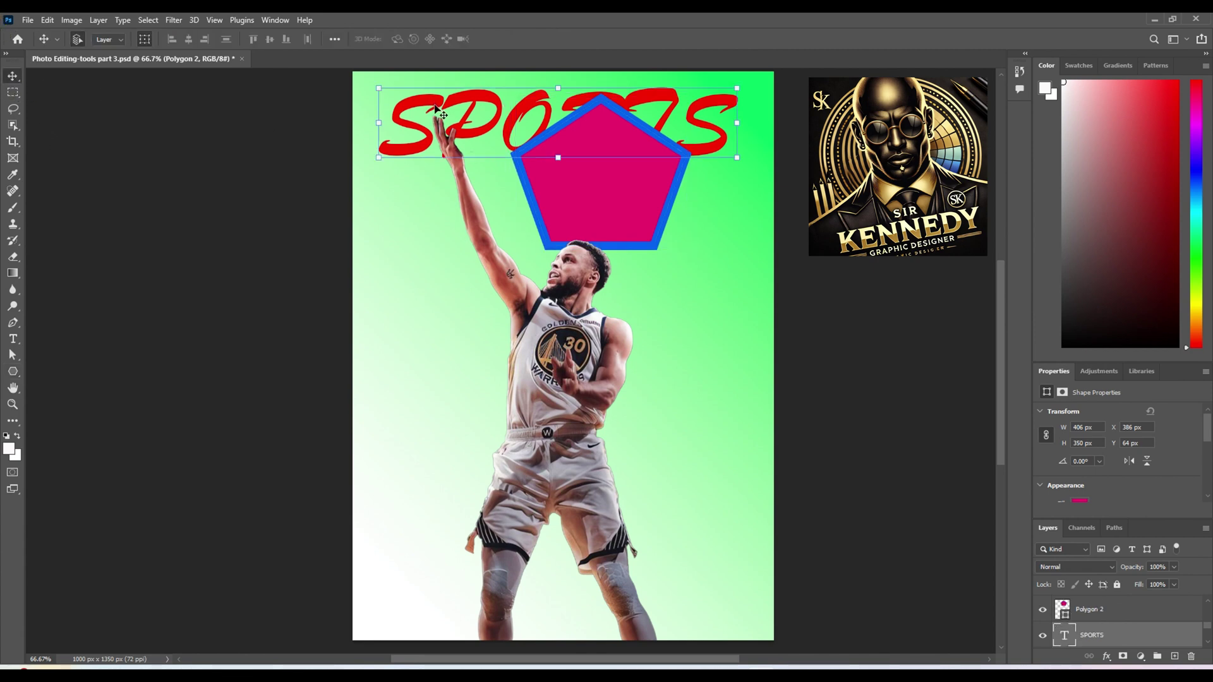
drag(1100, 637, 1099, 599)
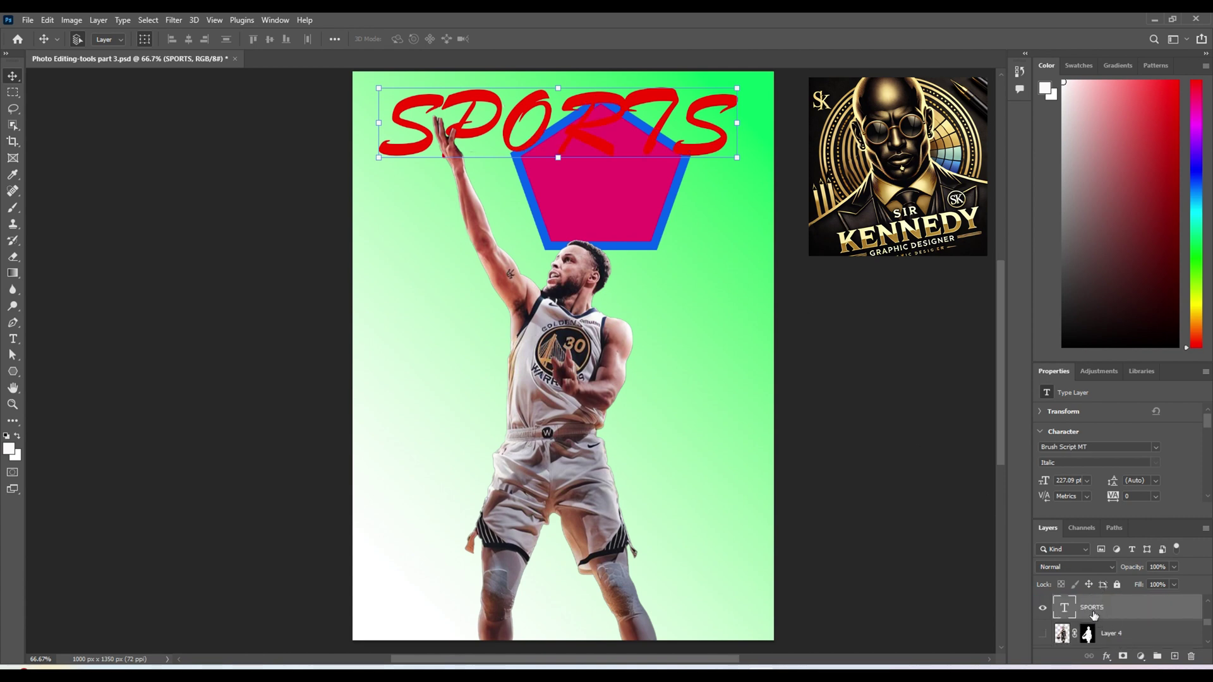
drag(450, 150, 512, 192)
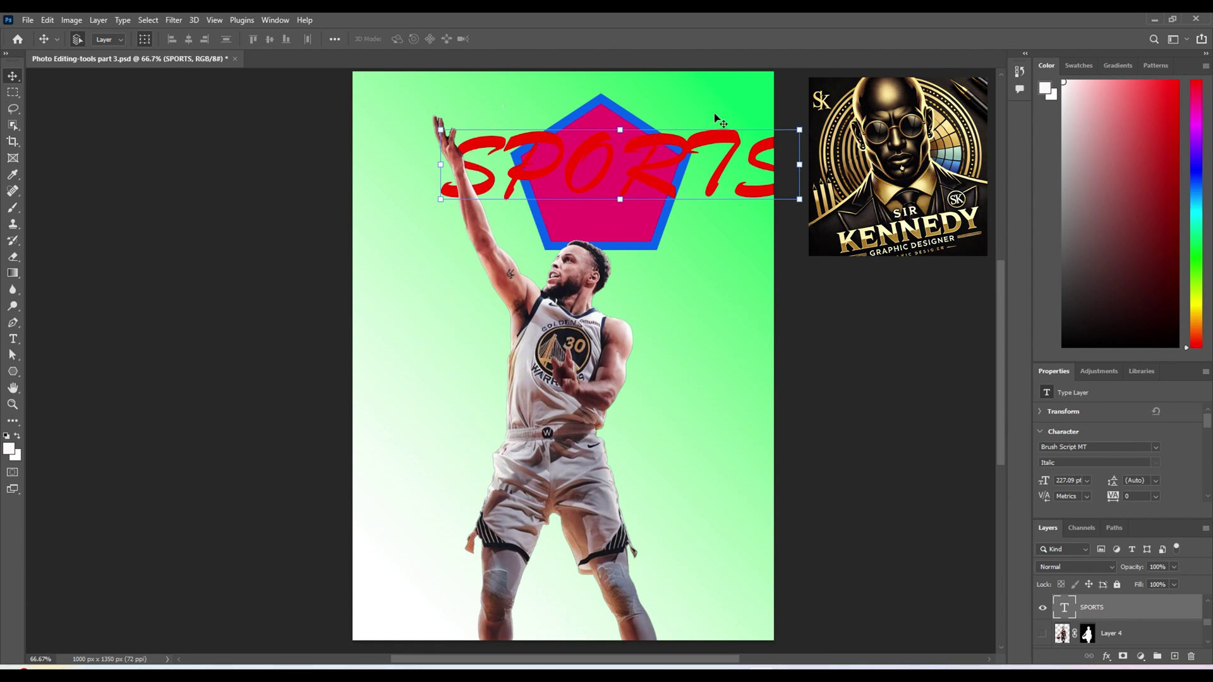
Free Transform SPORTS down to 36.93% and nudge it to sit inside the pentagon.
drag(800, 129, 668, 134)
drag(439, 204, 536, 173)
key(Return)
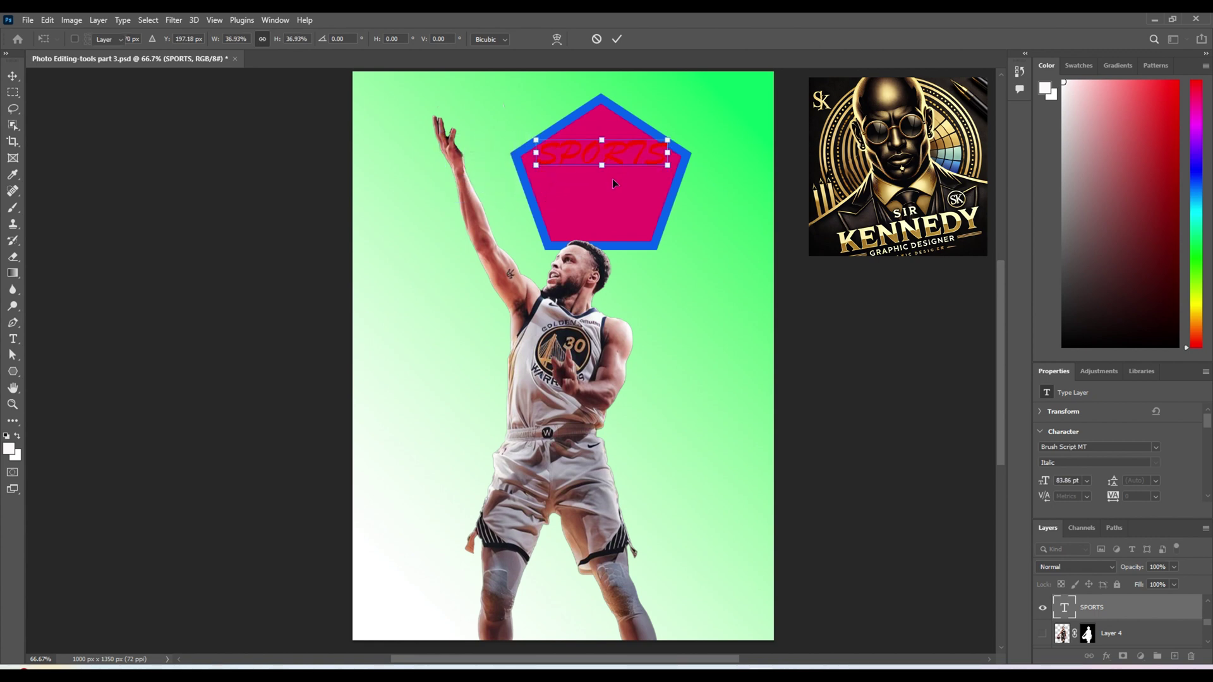
drag(609, 158, 612, 174)
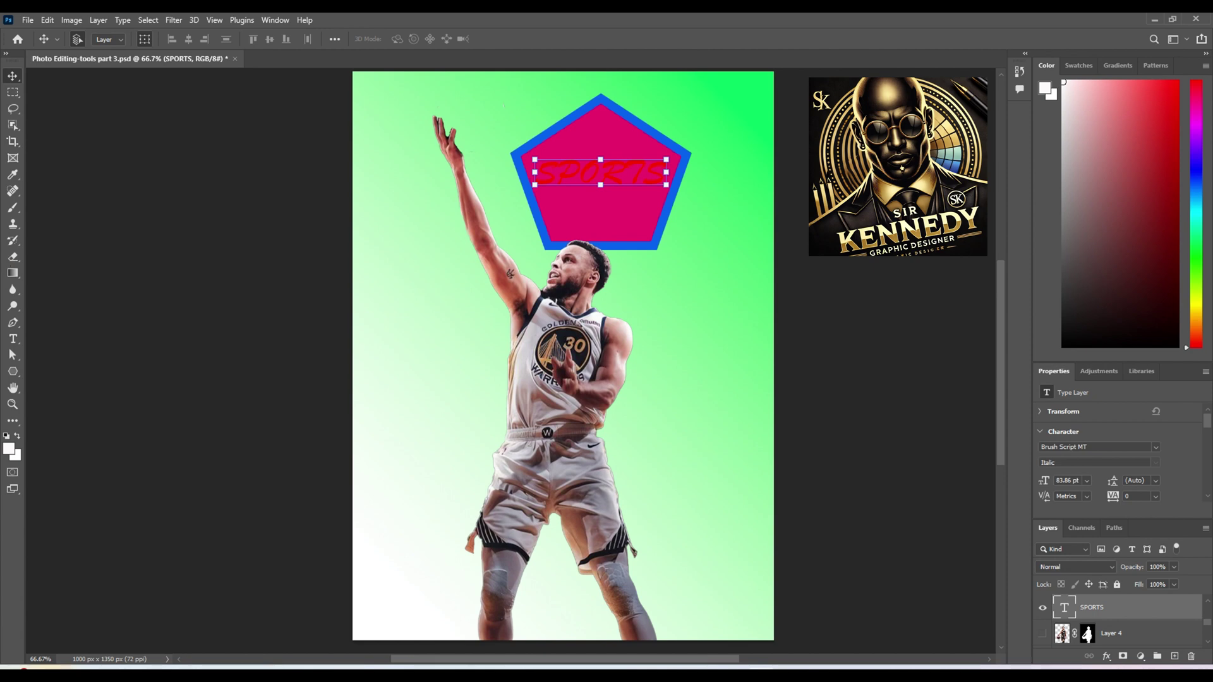
click(13, 339)
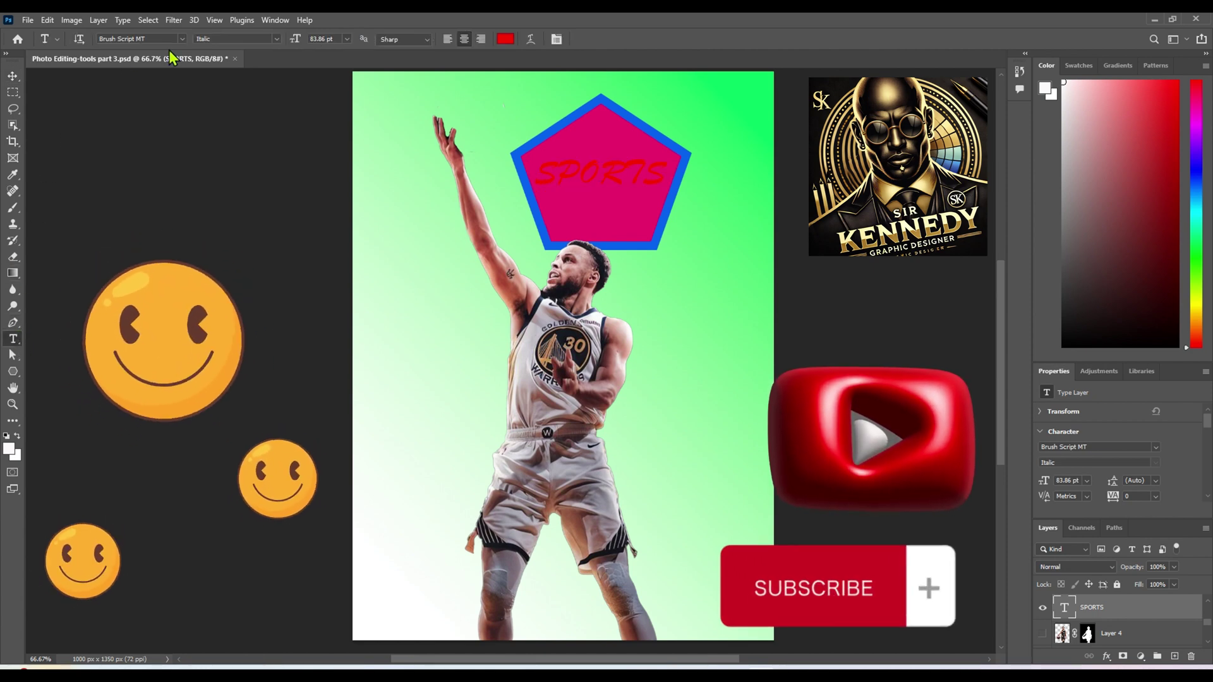
Pick golden yellow fbc302 as the SPORTS text colour.
click(506, 38)
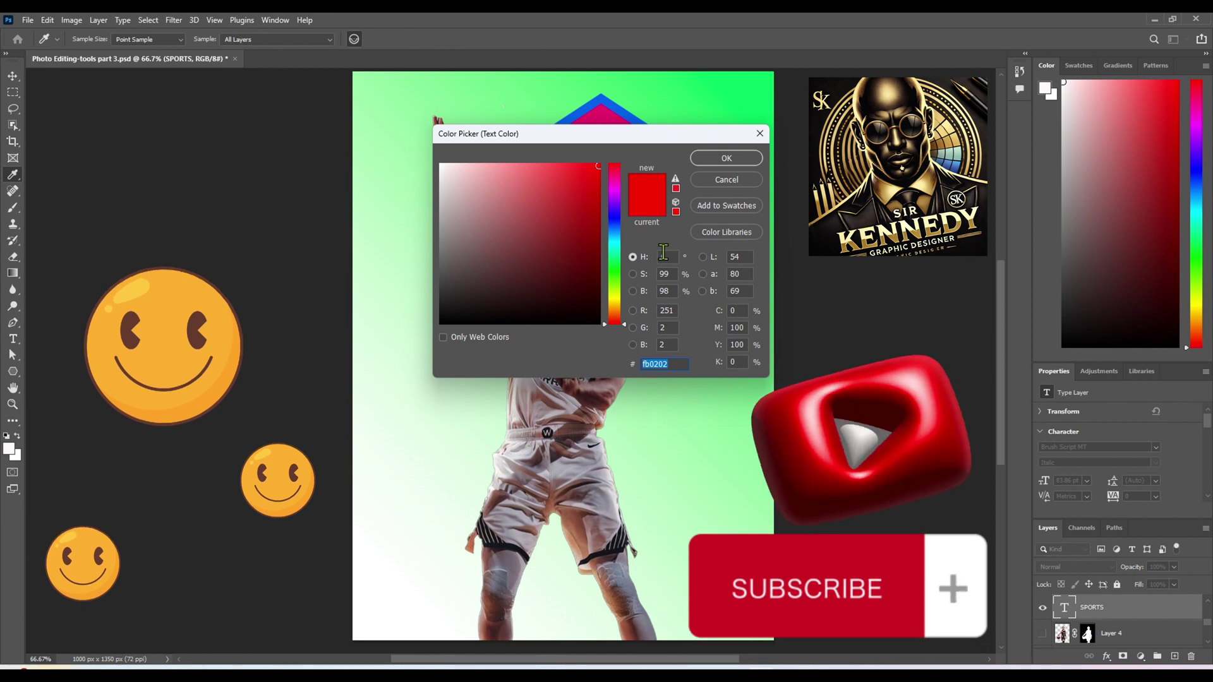
click(622, 303)
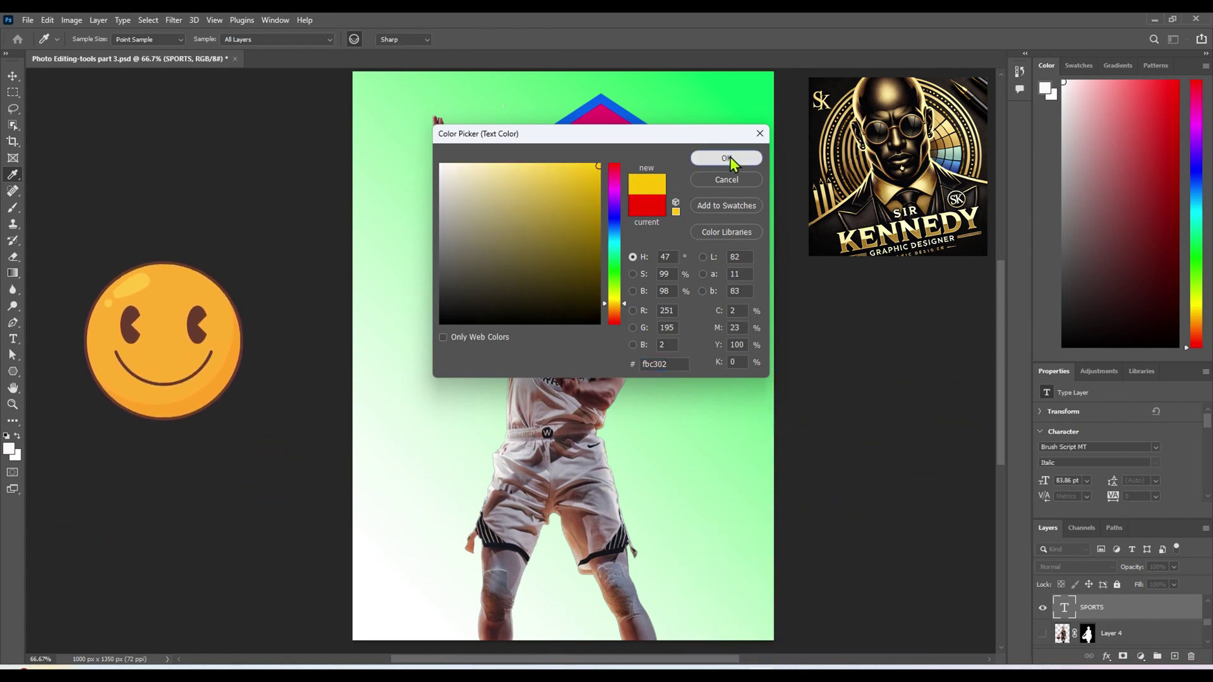